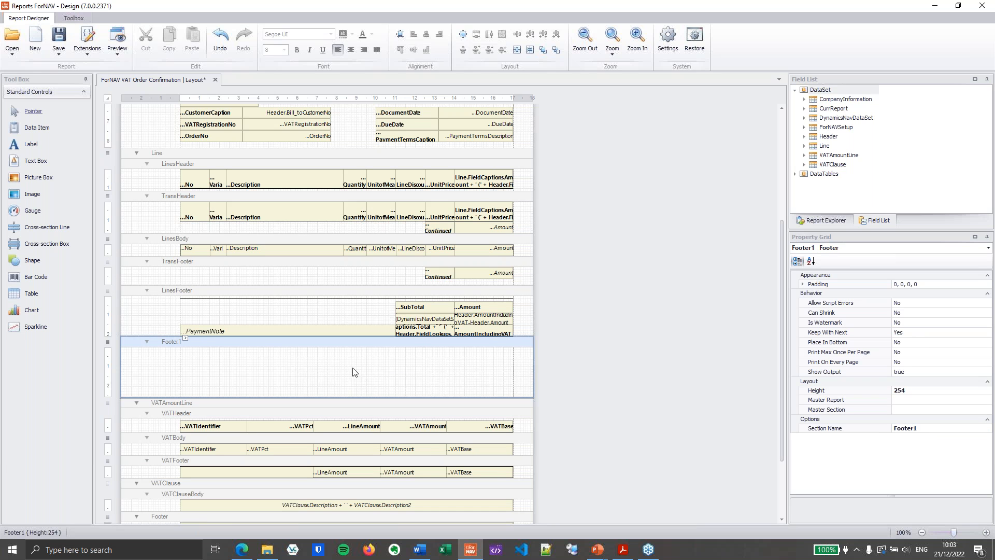
scroll(357, 359, "down", 3)
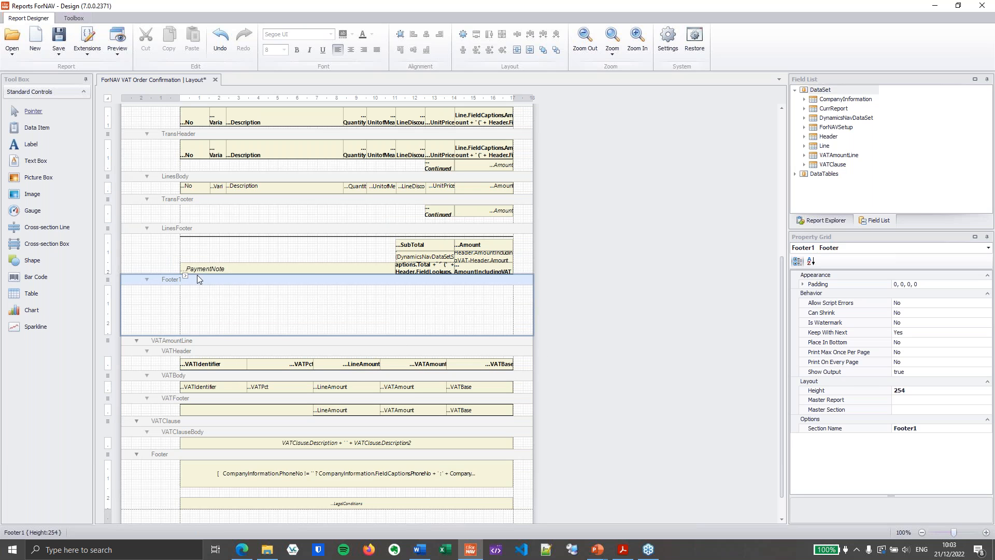
left_click_drag(56, 158, 204, 291)
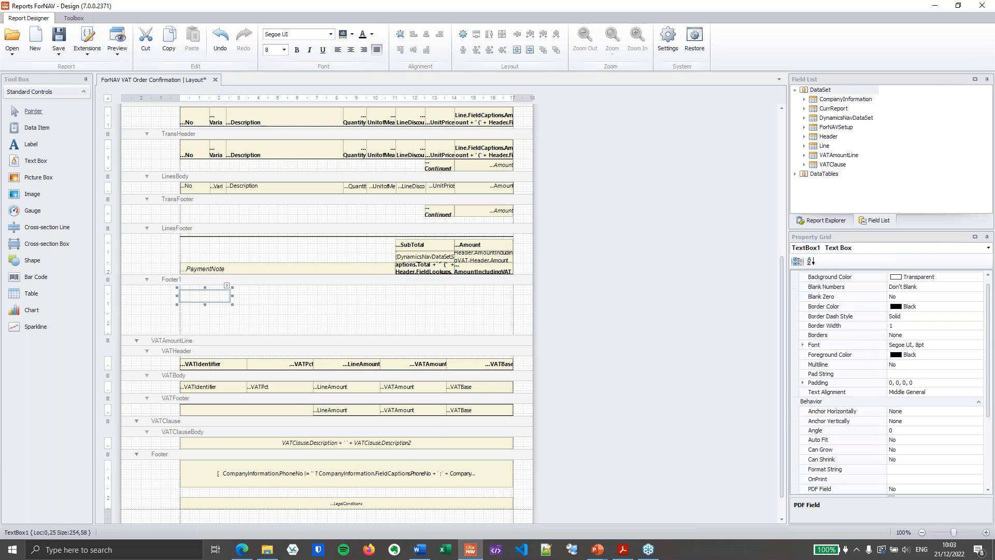
left_click(226, 281)
left_click(365, 299)
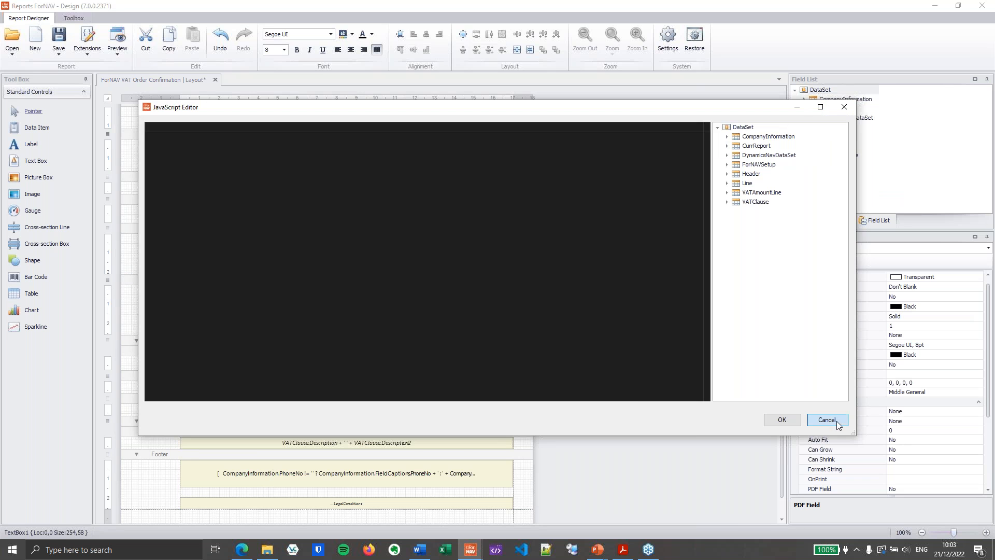
left_click(826, 419)
left_click(223, 308)
left_click(207, 291)
key("Delete")
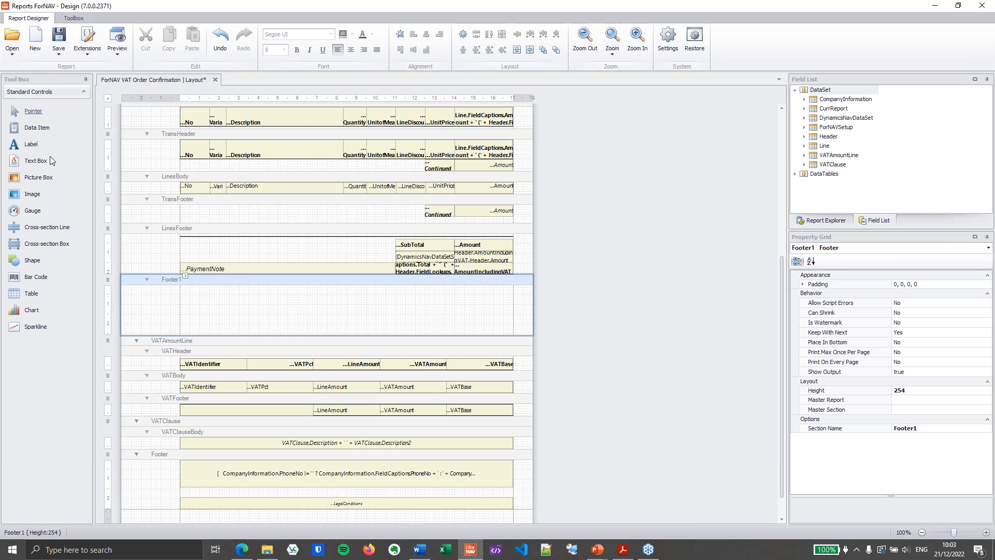
Add a label at the upper-left corner of the Footer1 section with the ENU caption "Accept T&C".
left_click_drag(31, 144, 223, 295)
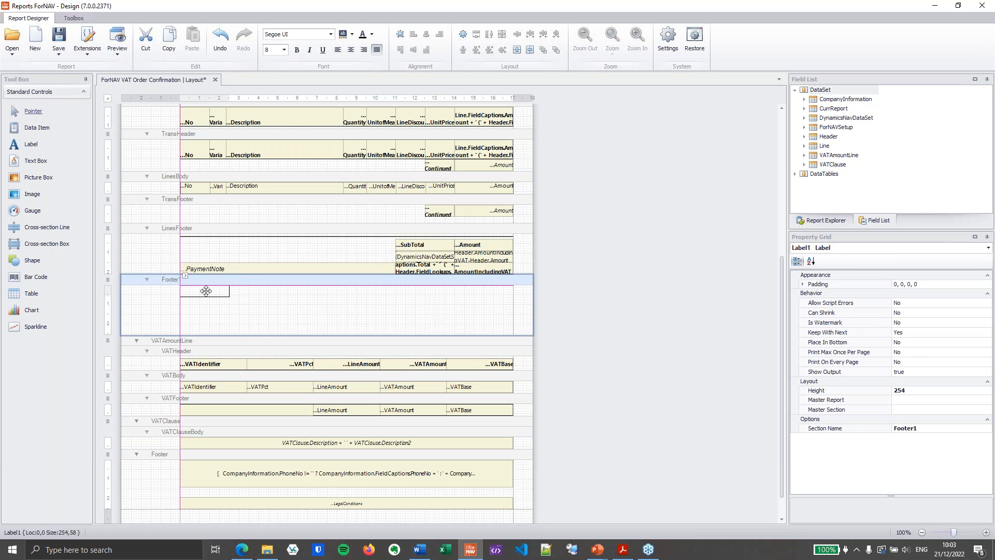
left_click(227, 280)
left_click(377, 300)
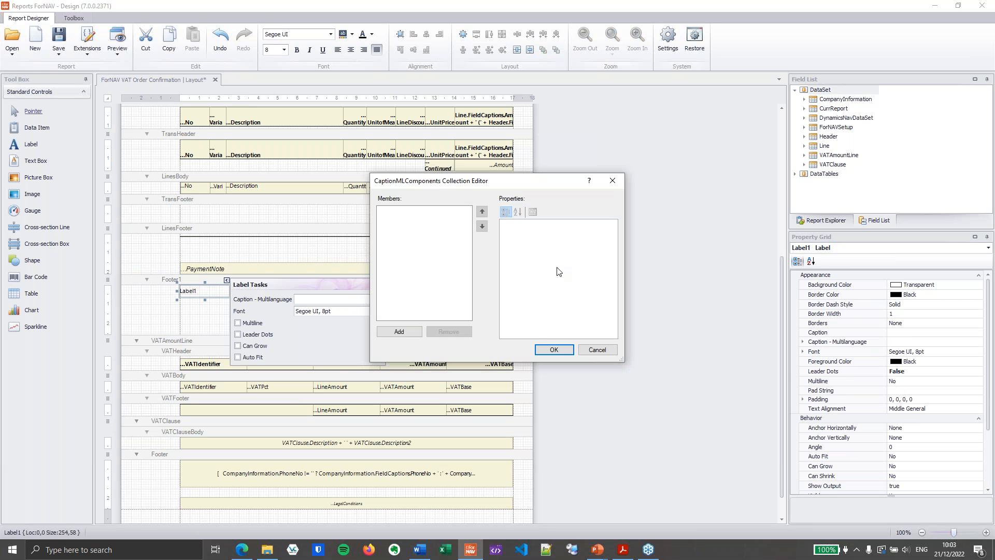
left_click(414, 327)
left_click(582, 242)
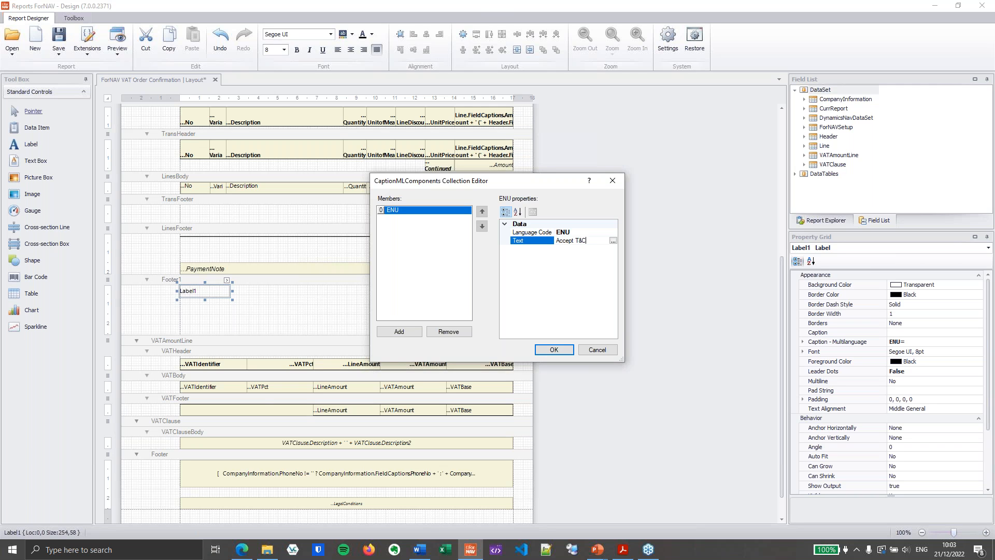
left_click(554, 350)
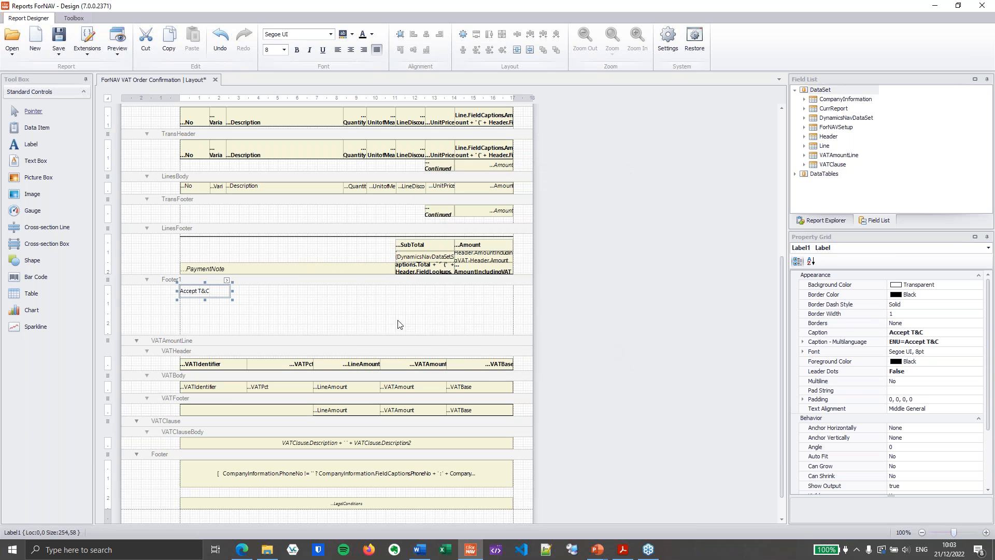
left_click(322, 312)
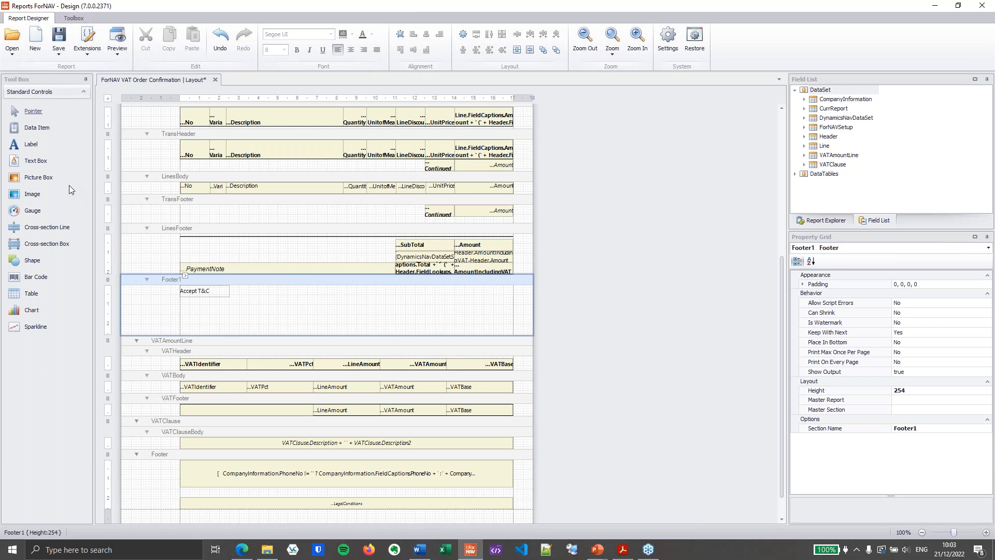
Add a text box directly beside the Accept T&C label and set its PDF Field property to Yes.
left_click_drag(44, 165, 260, 296)
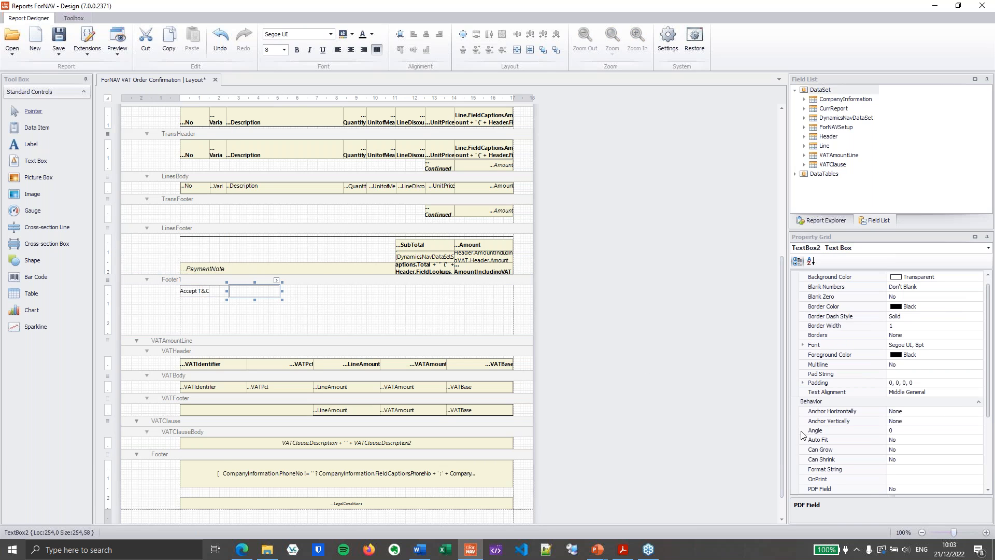
left_click(844, 490)
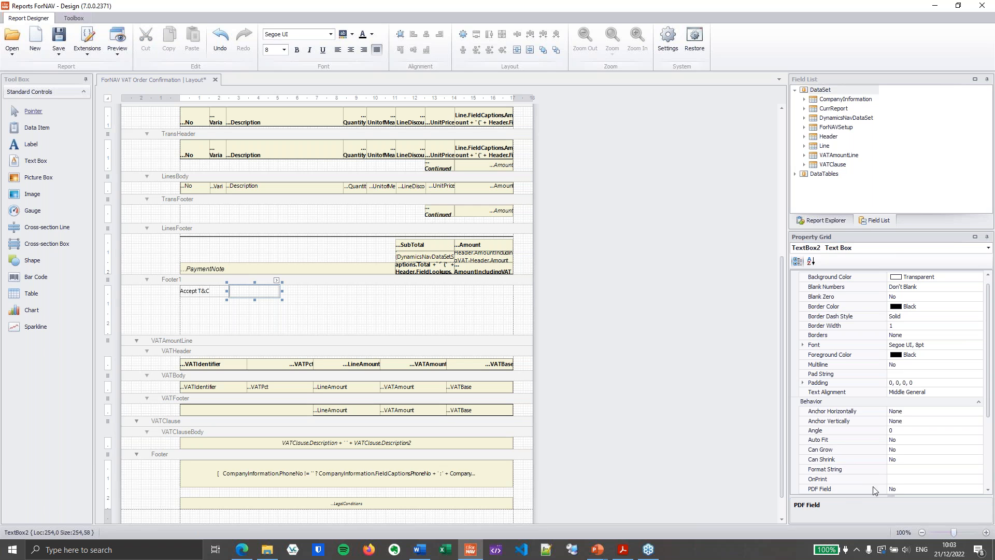
left_click_drag(989, 378, 989, 405)
left_click(901, 452)
left_click(904, 444)
left_click(979, 442)
left_click(958, 452)
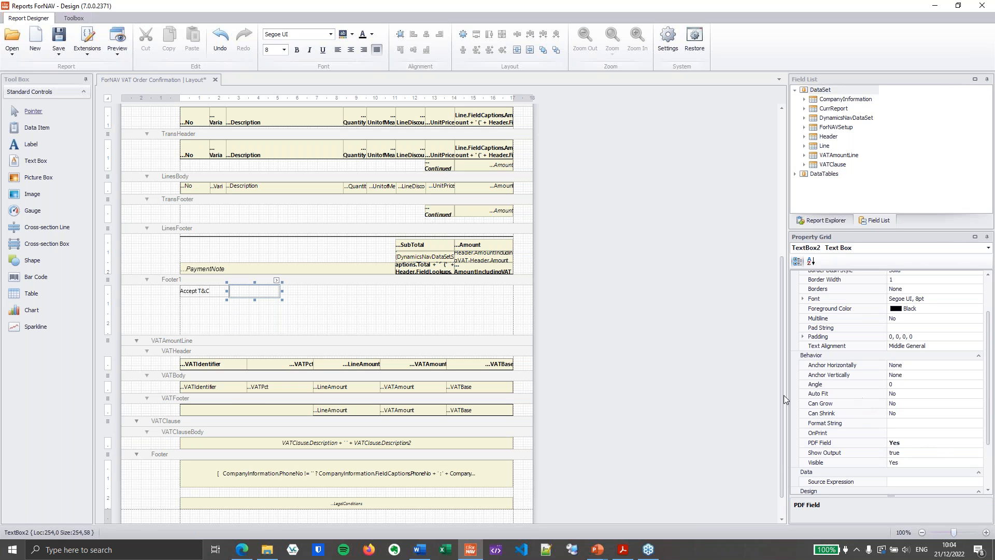
Set the source expression of the text box beside Accept T&C to false.
left_click(276, 281)
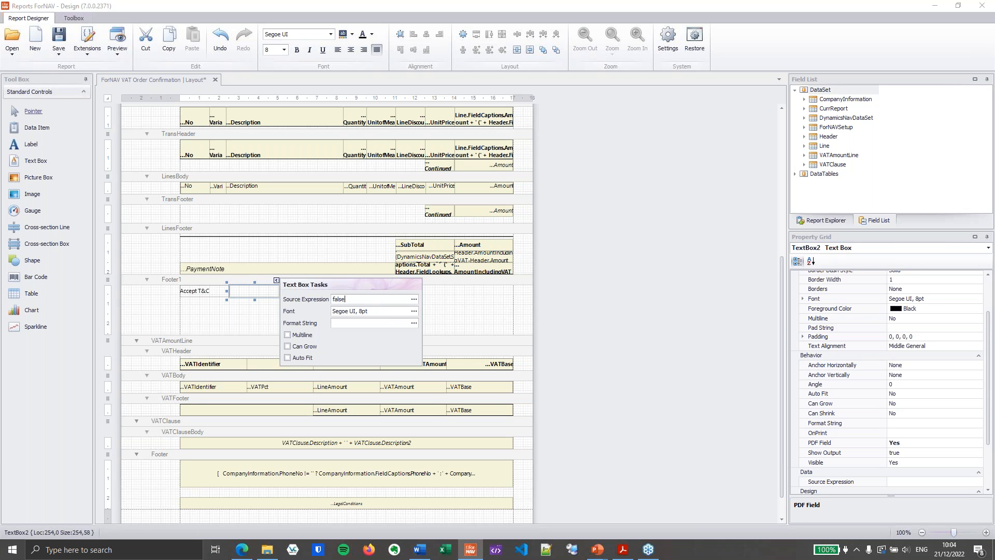
type("false")
key("Tab")
left_click(454, 325)
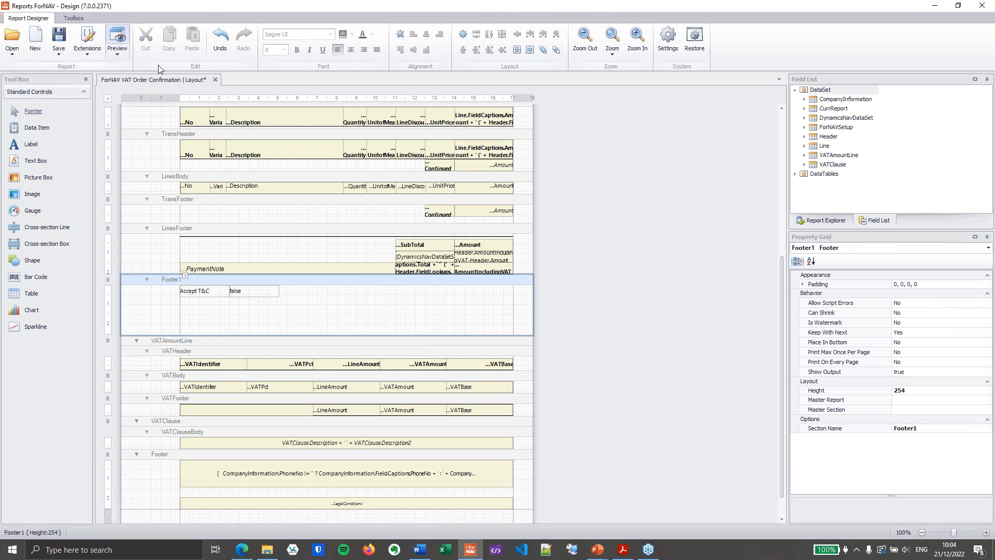
Preview the order report with the last used filters, enlarge the Accept T&C line, and close the preview.
left_click(117, 39)
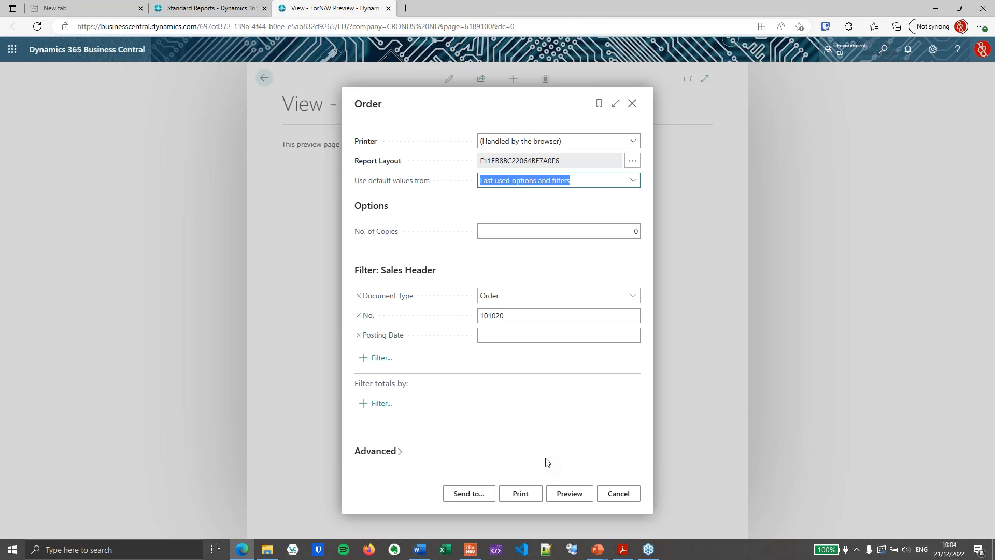
left_click(590, 495)
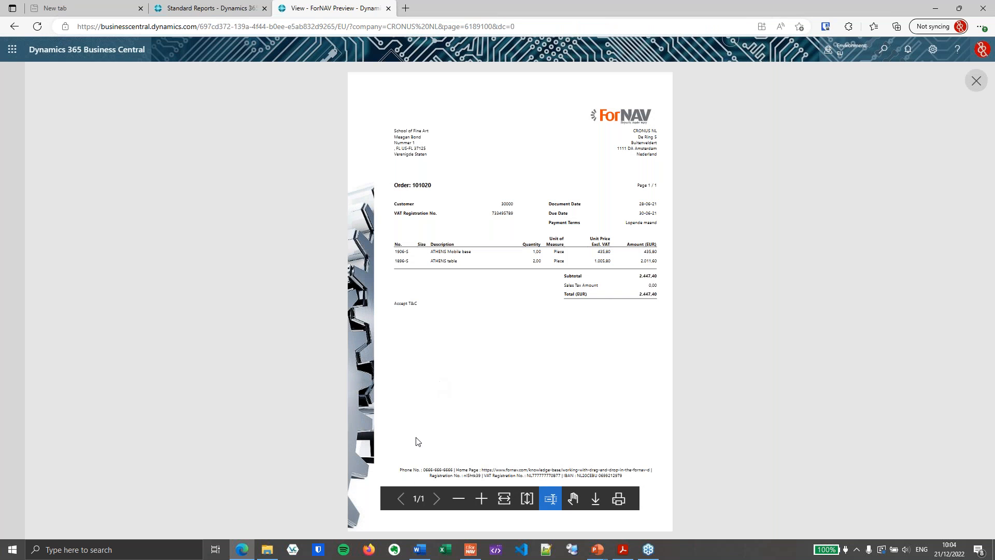
left_click(481, 498)
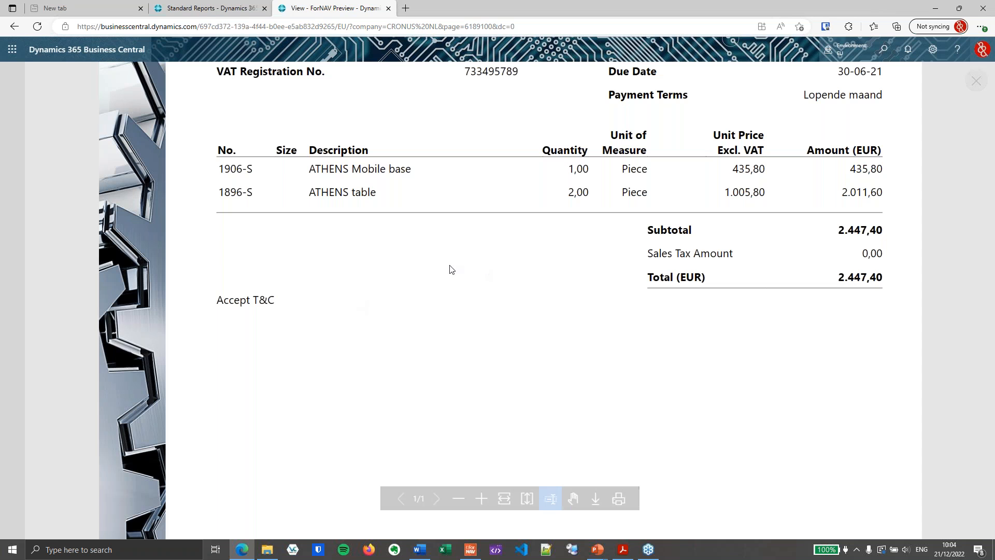
left_click(977, 83)
Export the order report as a PDF document and open the downloaded Order.pdf.
left_click(476, 496)
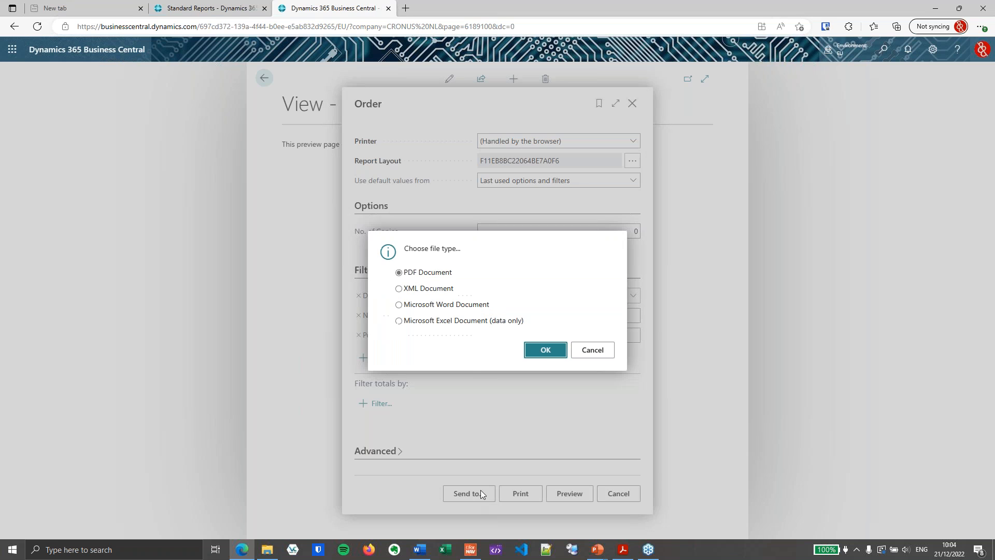
left_click(544, 351)
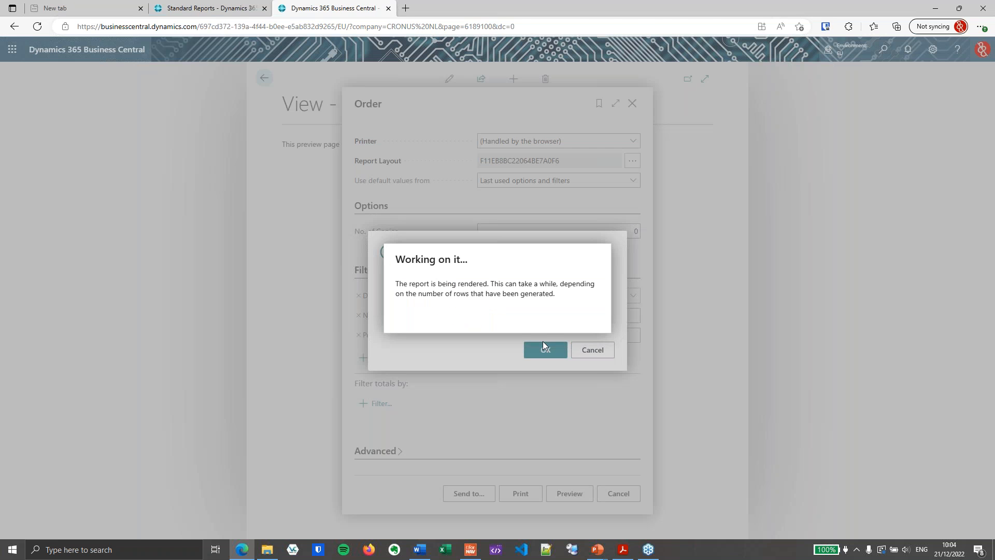
left_click(754, 72)
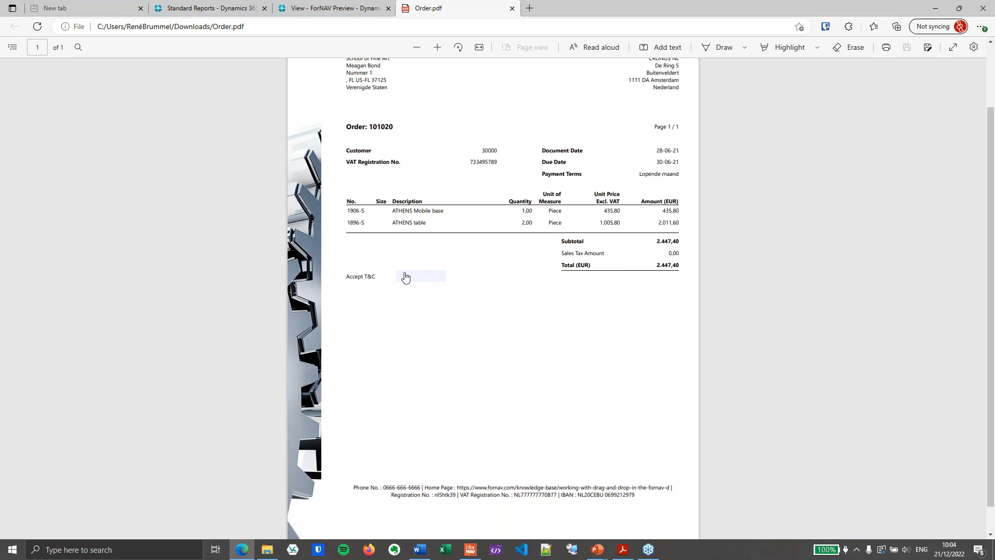
Test toggling the Accept T&C check box in Order.pdf, and close the PDF and the preview page without saving.
left_click(422, 279)
left_click(422, 283)
left_click(426, 283)
left_click(508, 292)
left_click(425, 281)
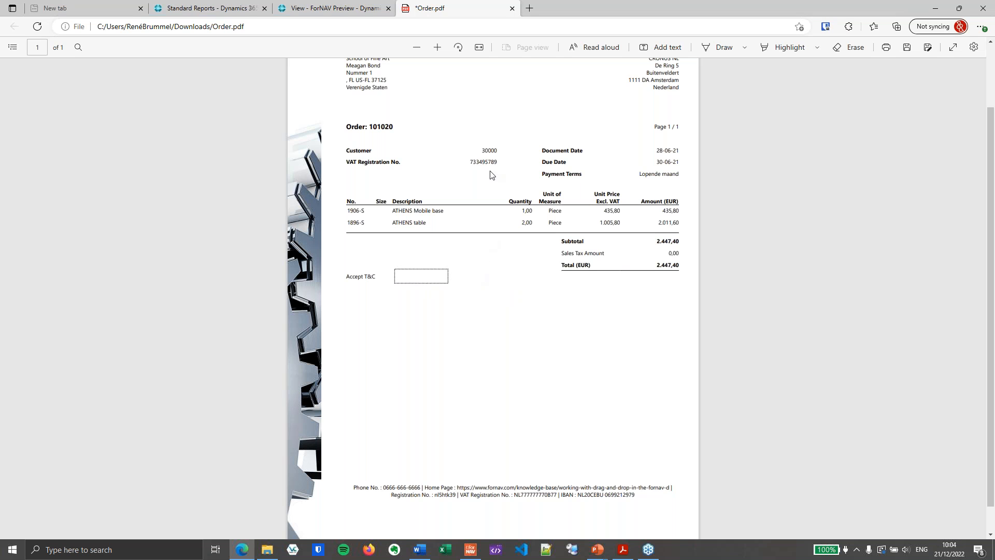
left_click(513, 8)
left_click(546, 82)
key("ctrl+w")
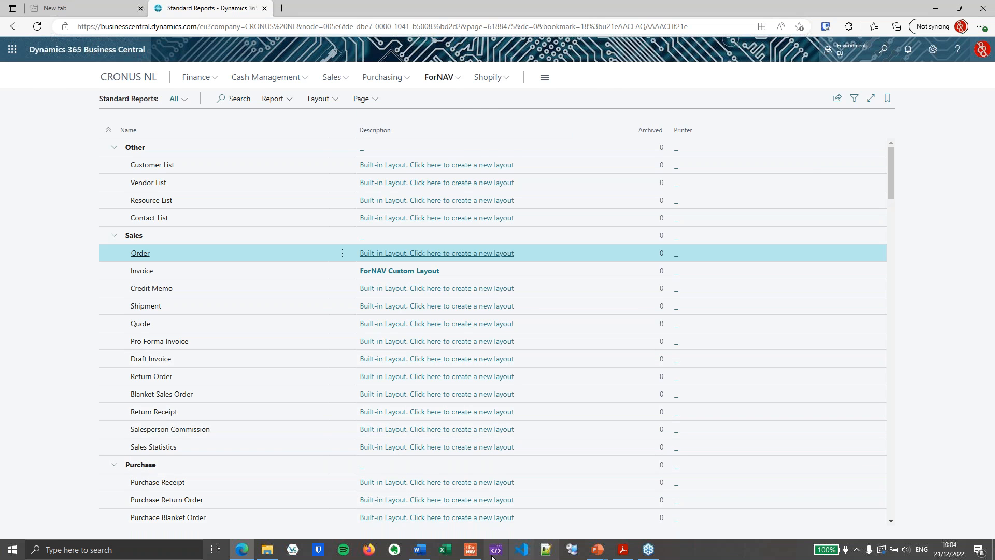
Switch back to the ForNAV designer and change the Accept T&C text box's source expression to true.
left_click(470, 550)
left_click(271, 293)
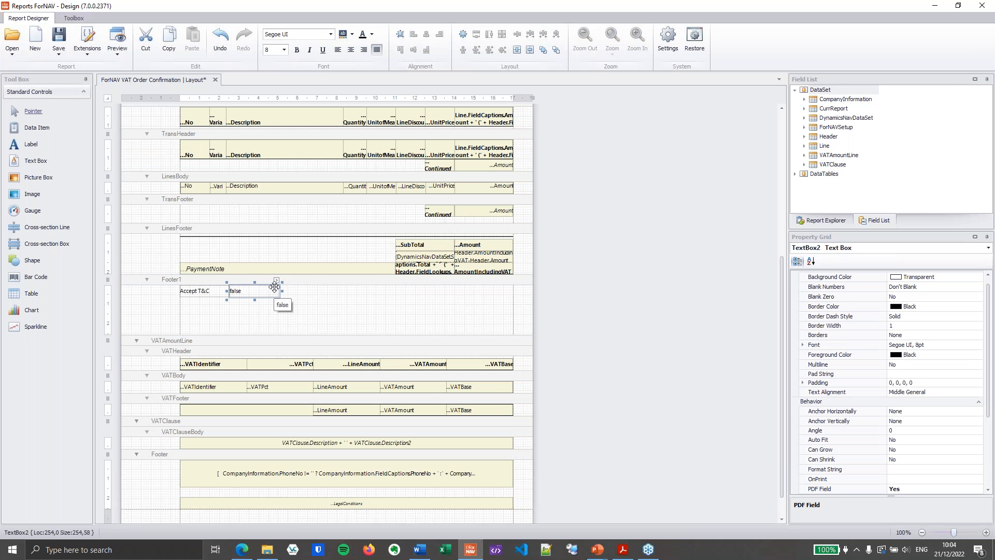
left_click(276, 279)
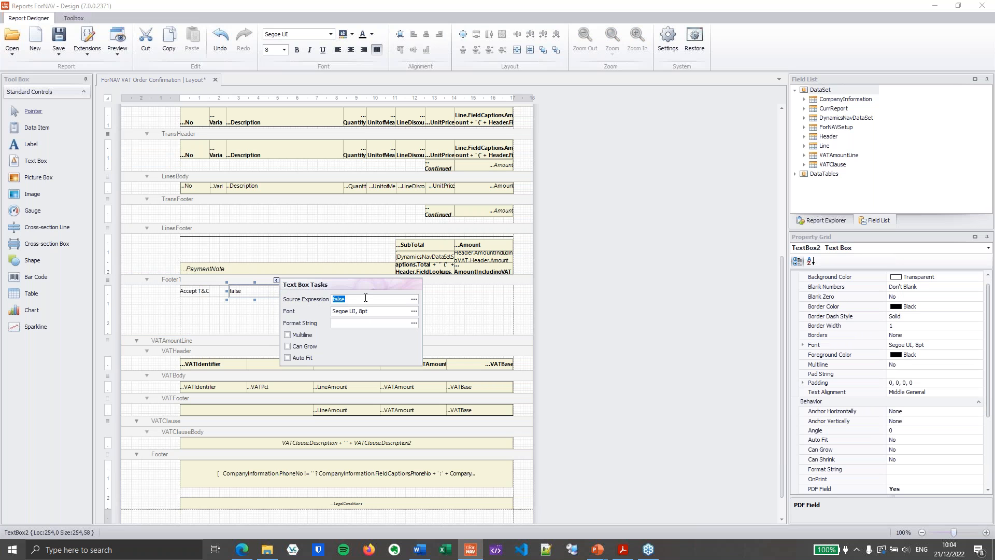
key("Caps_Lock")
key("Caps_Lock")
key("Tab")
key("Escape")
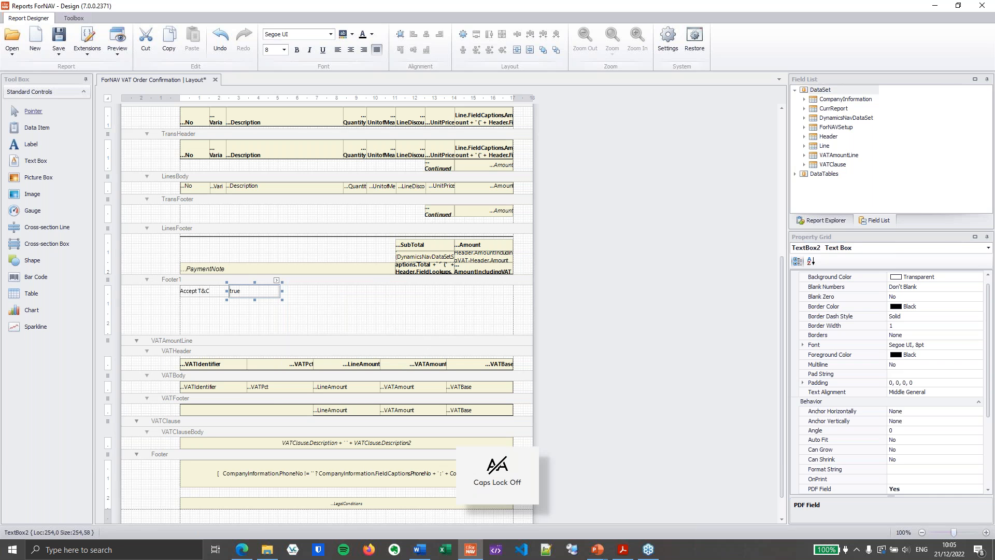
Run the updated order report, export it as a PDF document, and open Order (1).pdf.
left_click(119, 46)
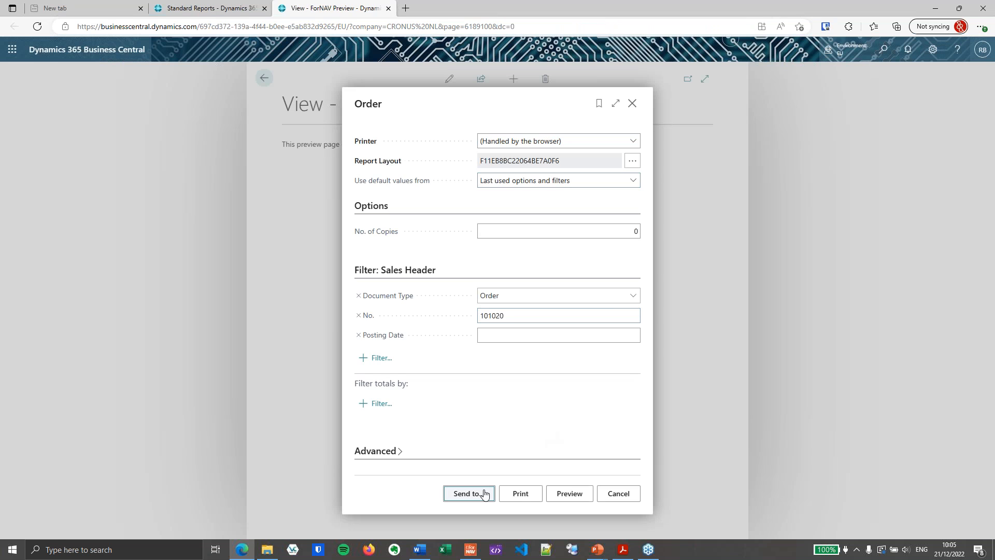
left_click(484, 494)
left_click(562, 357)
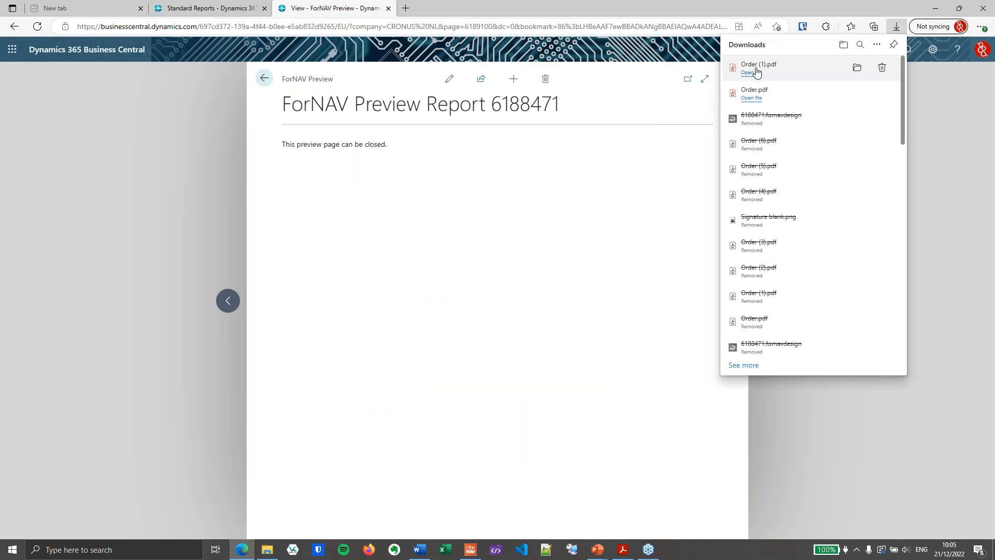
left_click(751, 71)
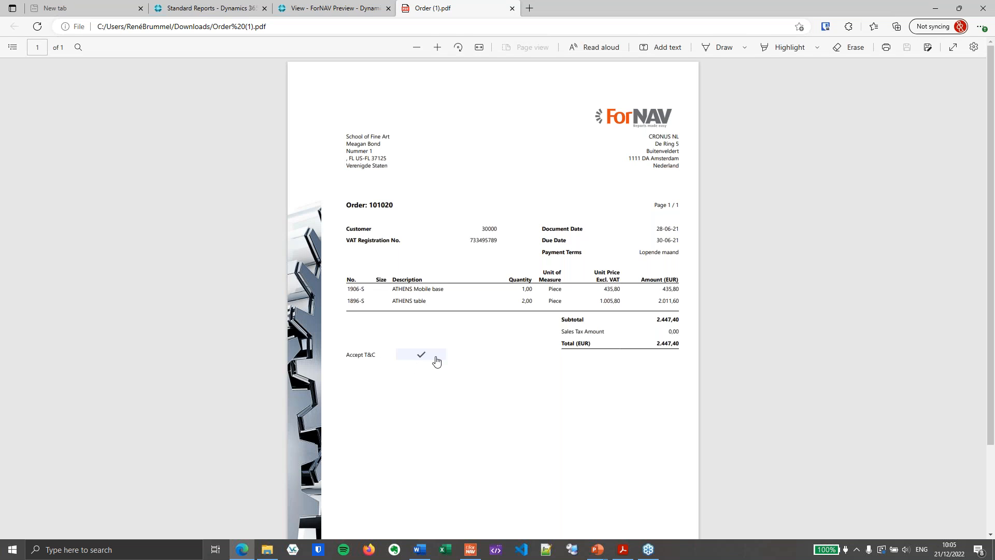
Test toggling the Accept T&C check box in Order (1).pdf, and close the PDF and preview page without saving.
left_click(409, 356)
left_click(420, 354)
key("ctrl+w")
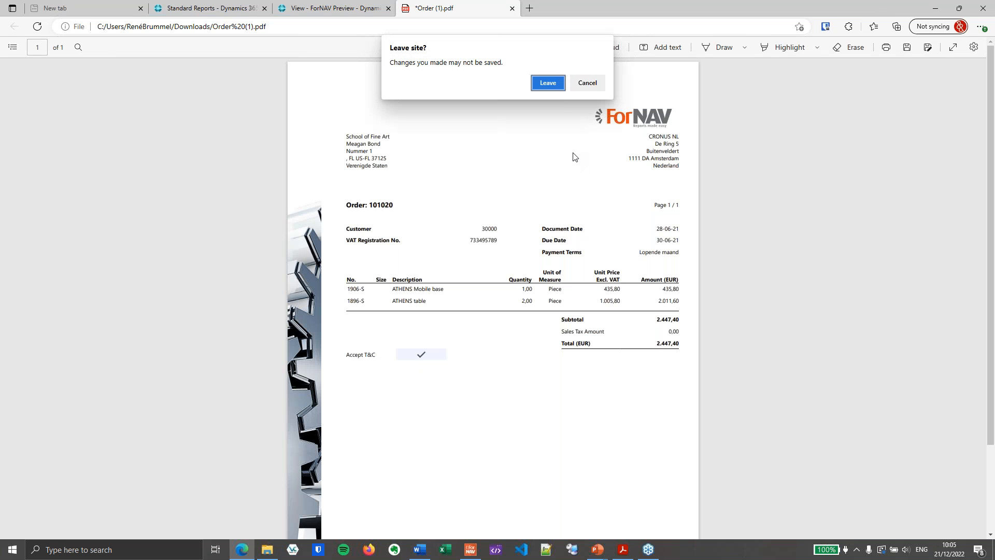
left_click(556, 85)
key("ctrl+w")
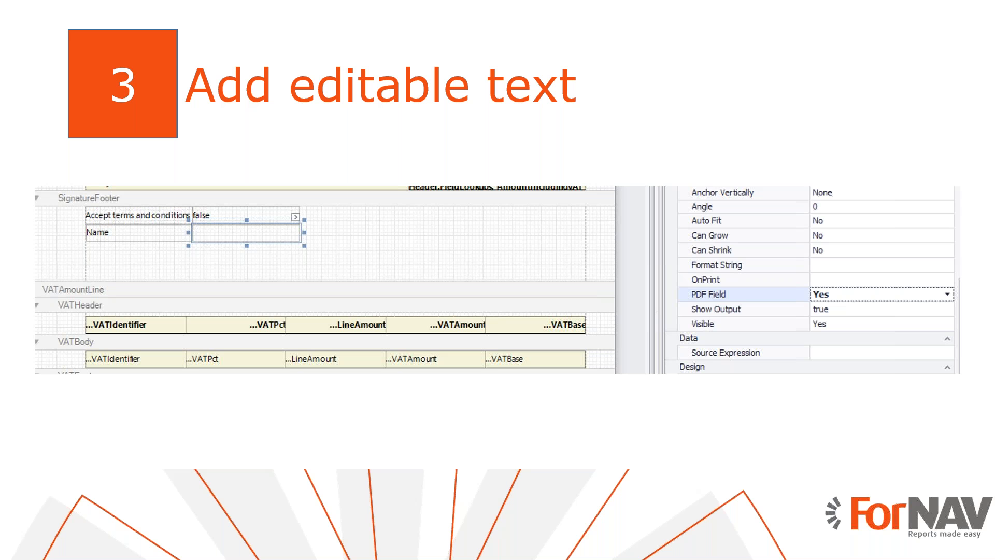
Return to the ForNAV designer and duplicate the Accept T&C label and its text box directly below the originals.
key("super+Tab")
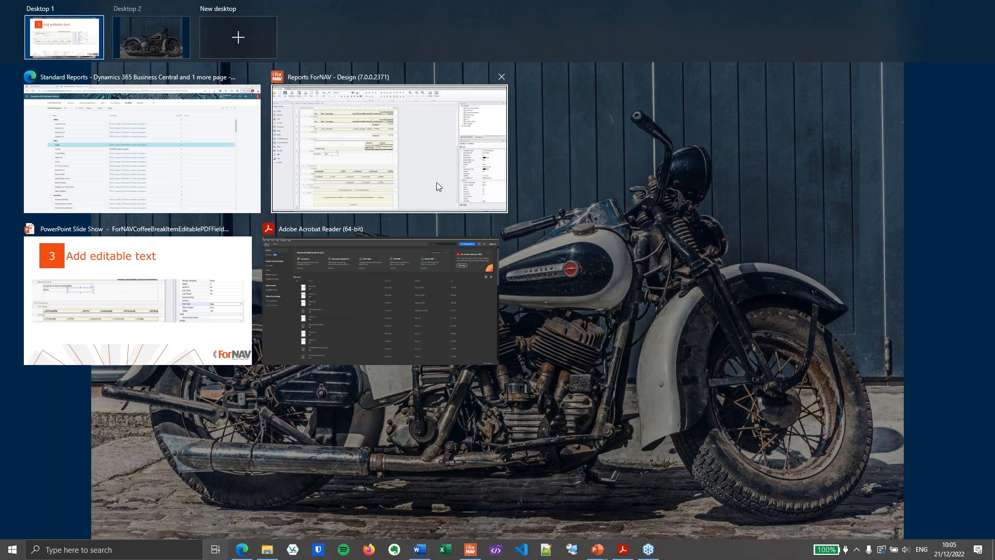
left_click(437, 181)
left_click_drag(252, 310, 201, 289)
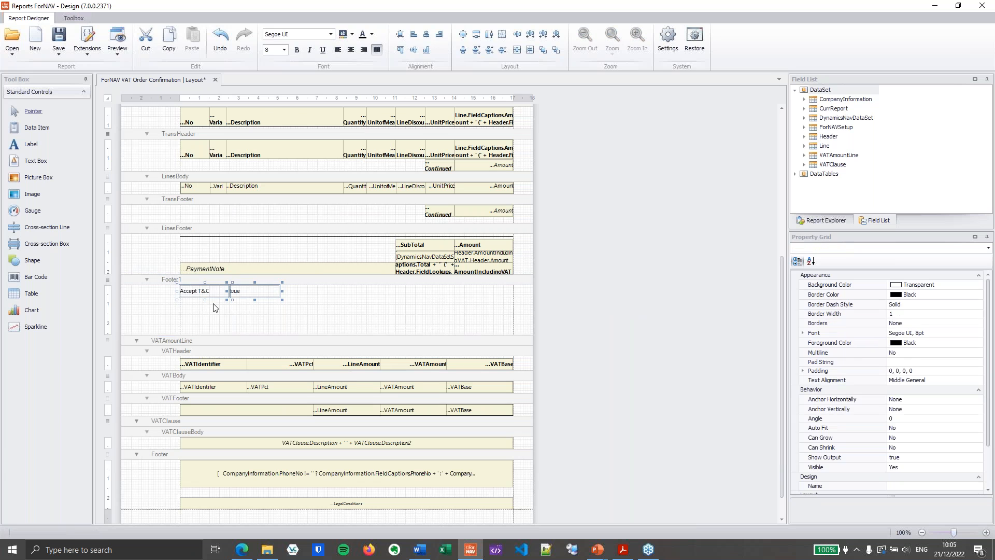
left_click(279, 320)
key("ctrl+v")
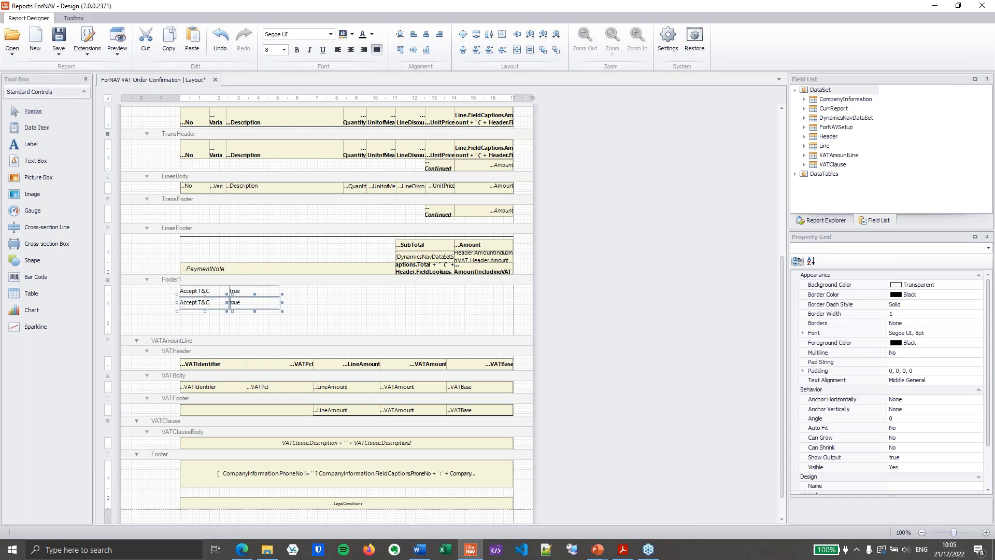
Change the caption text of the duplicated Accept T&C label in the Footer1 section to Name.
left_click(218, 323)
left_click(199, 303)
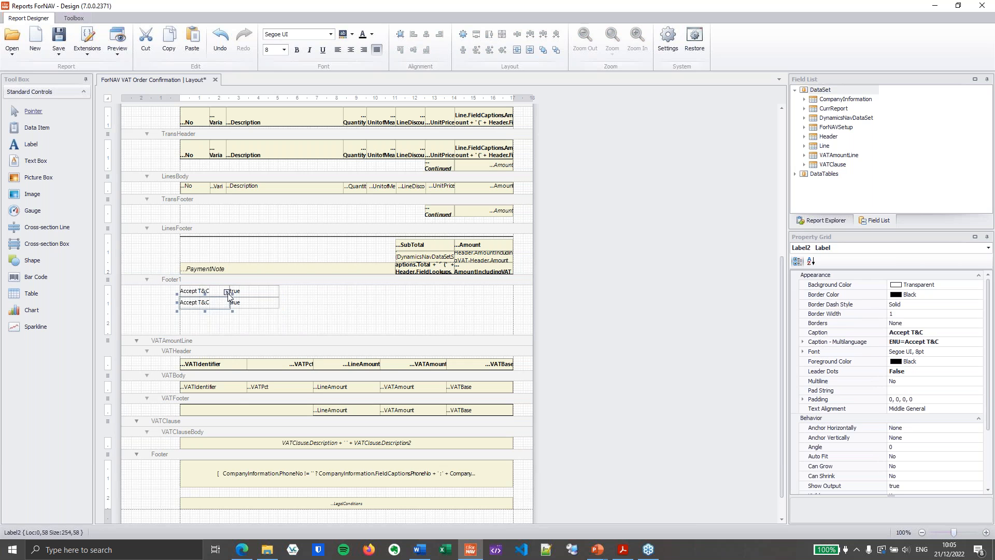
left_click(227, 292)
left_click(376, 310)
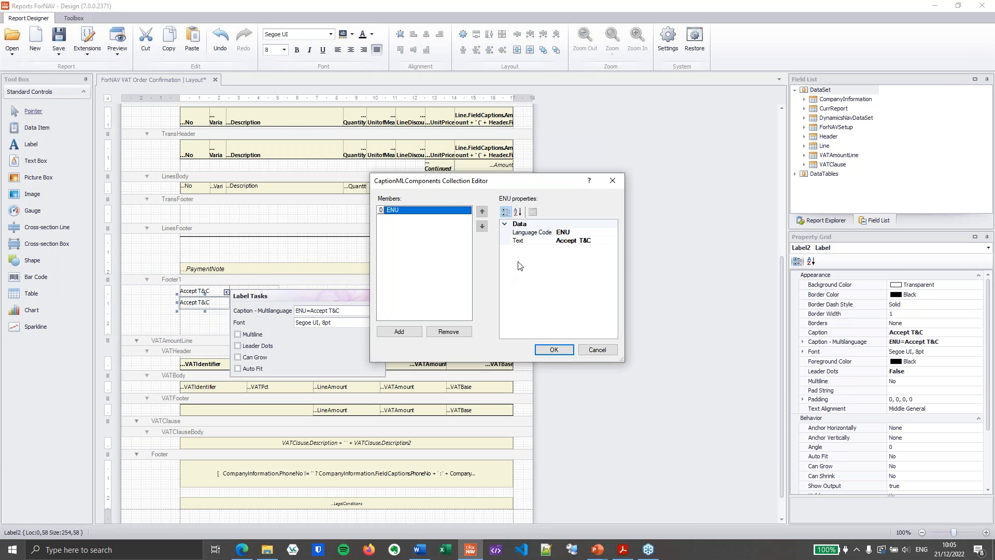
left_click(591, 241)
left_click_drag(593, 241, 558, 242)
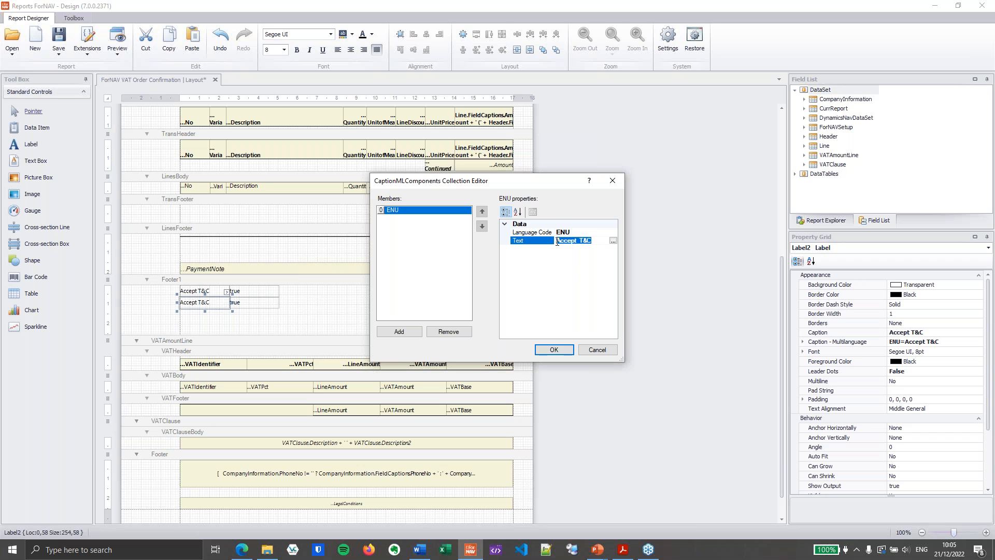
type("Name")
left_click(560, 350)
left_click(362, 322)
Replace the source expression of the text box beside the Name label with an empty string.
left_click(262, 303)
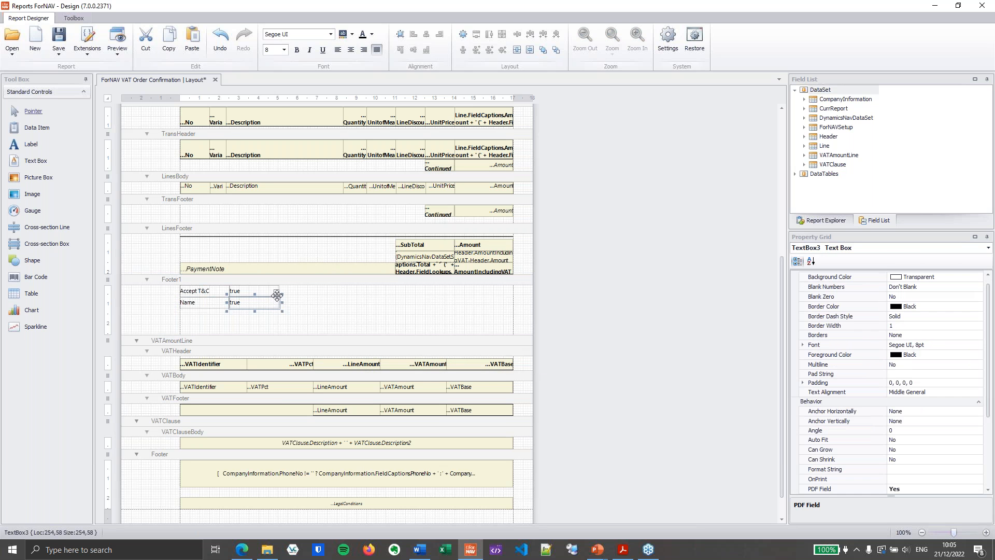
left_click(276, 292)
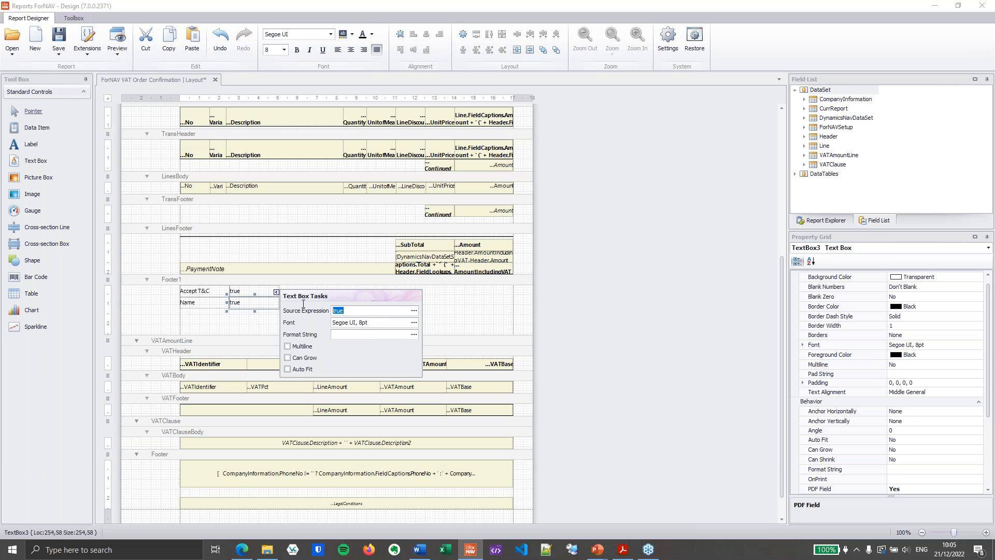
key("Tab")
left_click(471, 322)
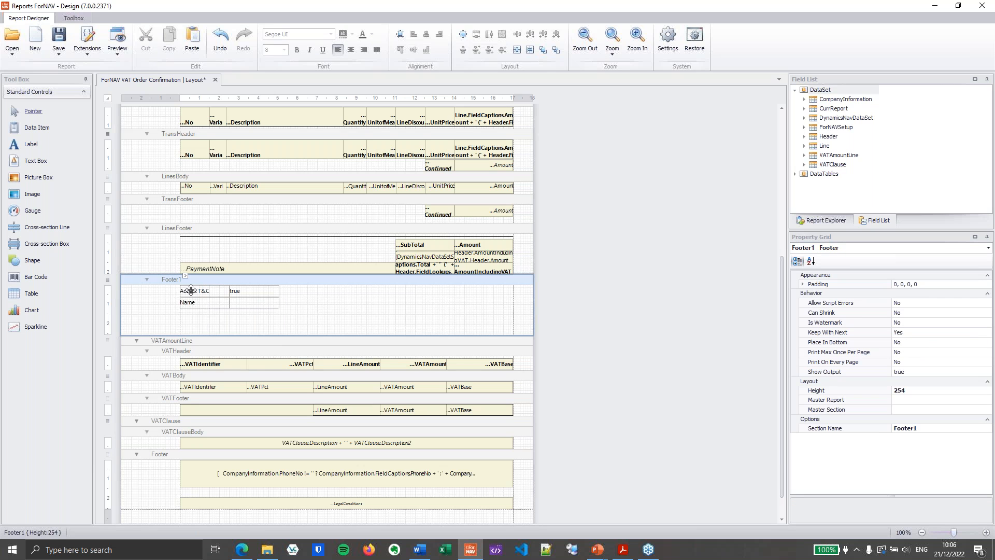
Run the order report with the blank Name field, export it as a PDF document, and open Order (2).pdf.
left_click(117, 41)
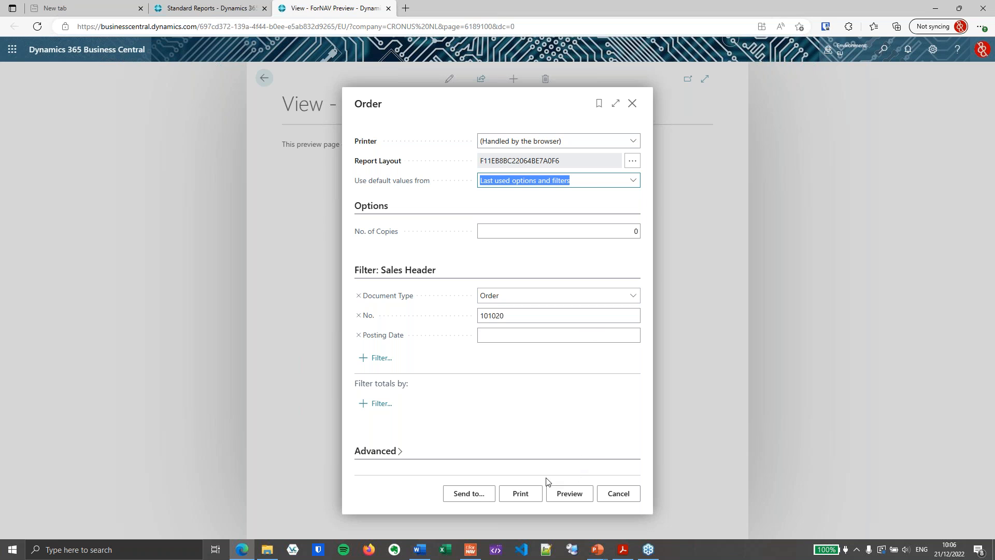
left_click(473, 492)
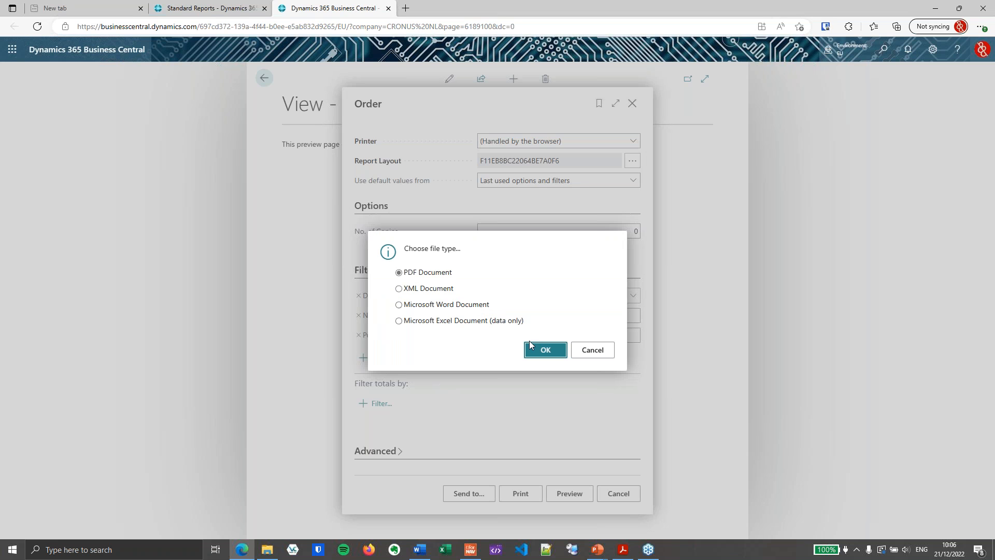
left_click(558, 351)
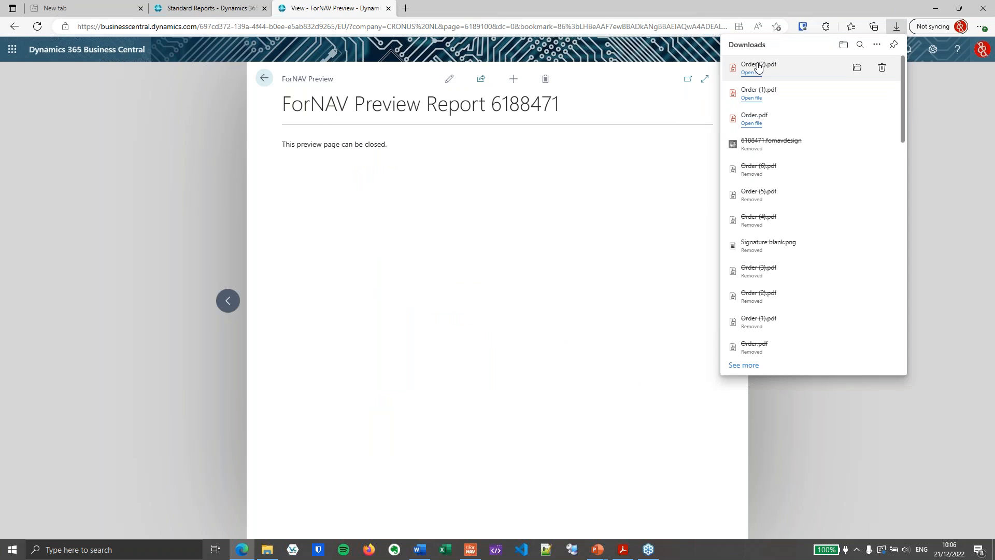
left_click(756, 71)
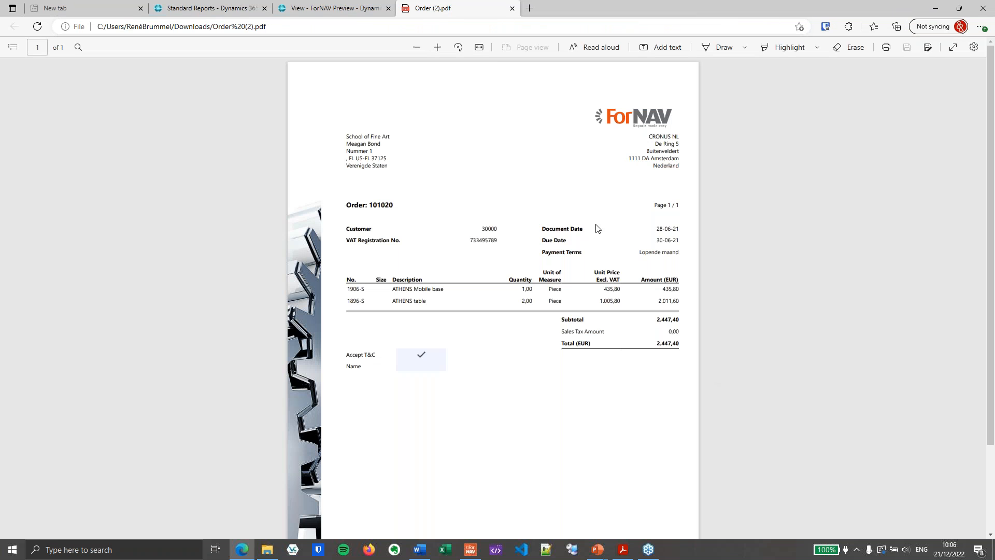
Test entering a full name in the Name field of Order (2).pdf, and close the PDF and preview page without saving.
key("Tab")
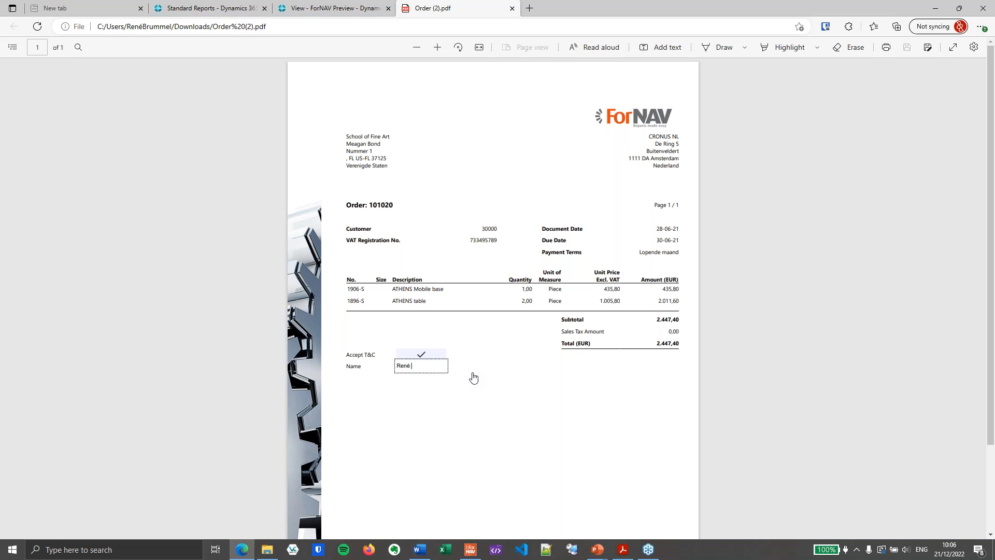
left_click(473, 377)
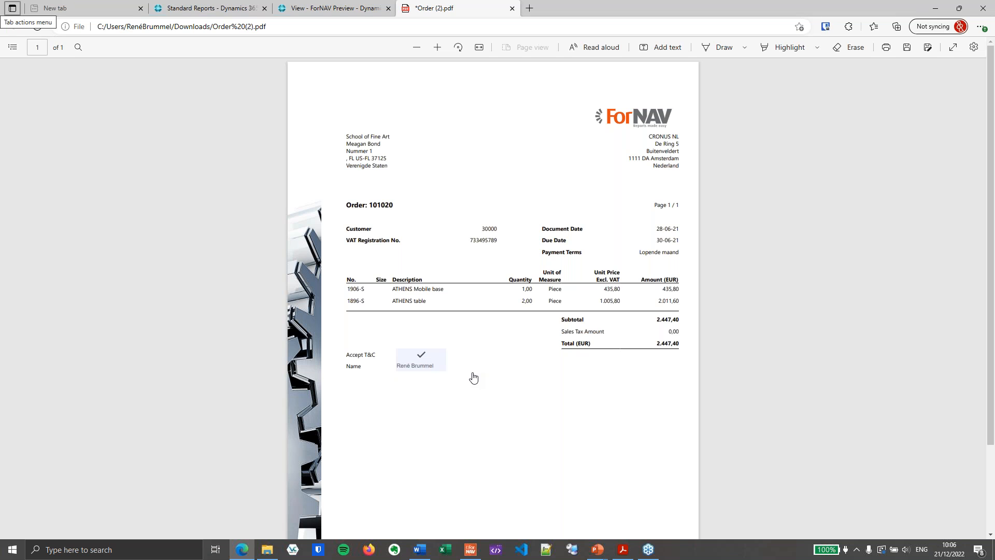
key("ctrl+w")
left_click(545, 85)
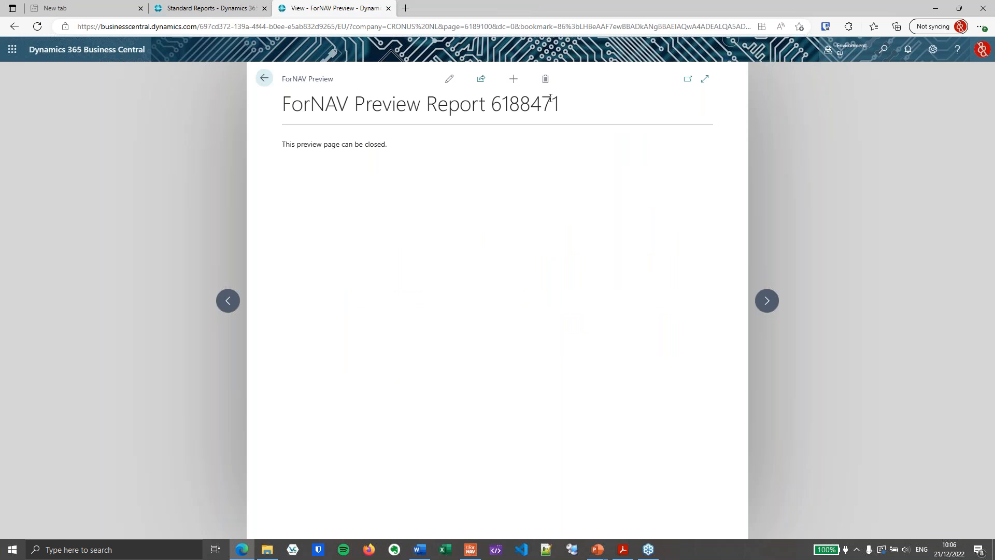
key("ctrl+w")
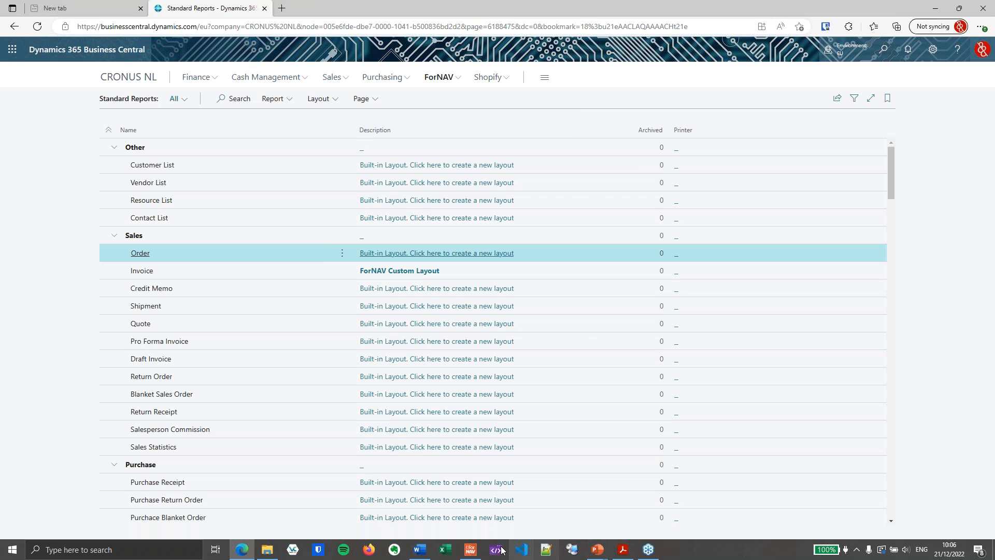
Return to the ForNAV designer and set the Name text box's source expression to 'print name here'.
left_click(468, 552)
left_click(254, 301)
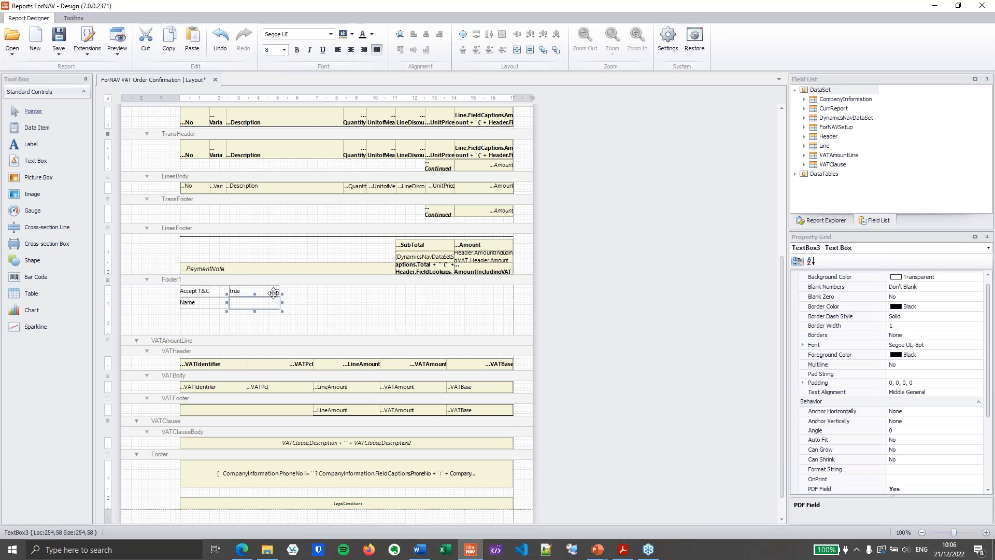
left_click(276, 291)
left_click(413, 311)
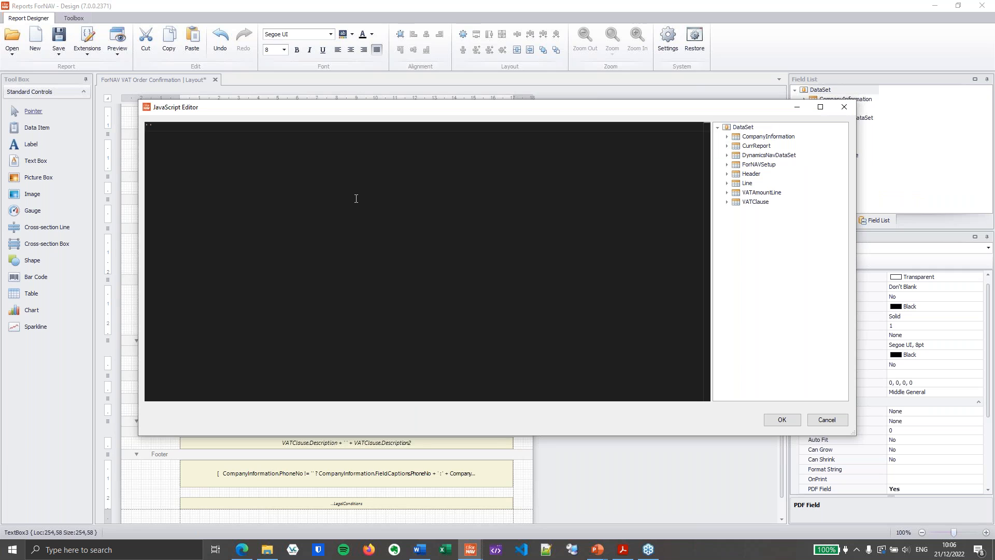
type("print name hre")
key("BackSpace")
type("re")
left_click(783, 421)
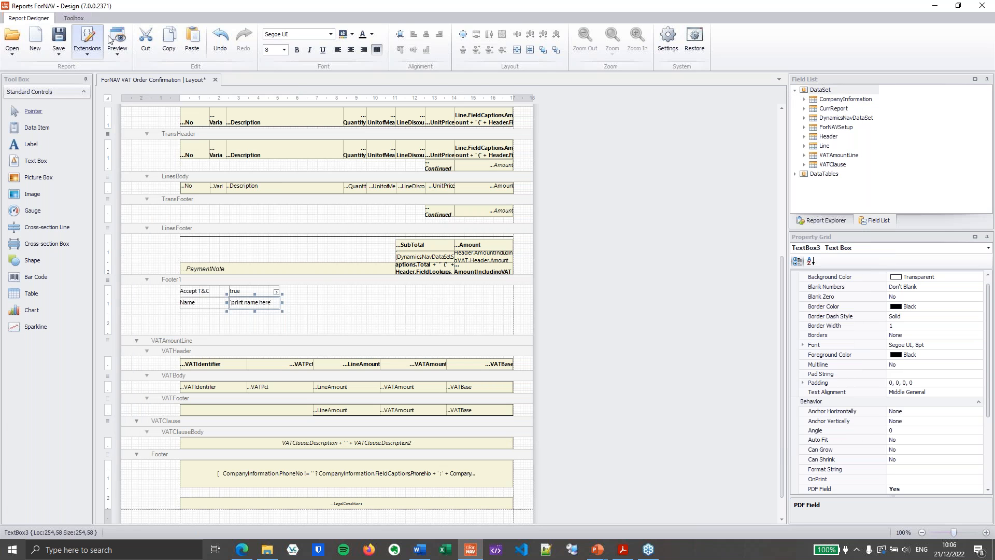
Run the order report with the placeholder text, export it as a PDF document, and open Order (3).pdf.
left_click(117, 40)
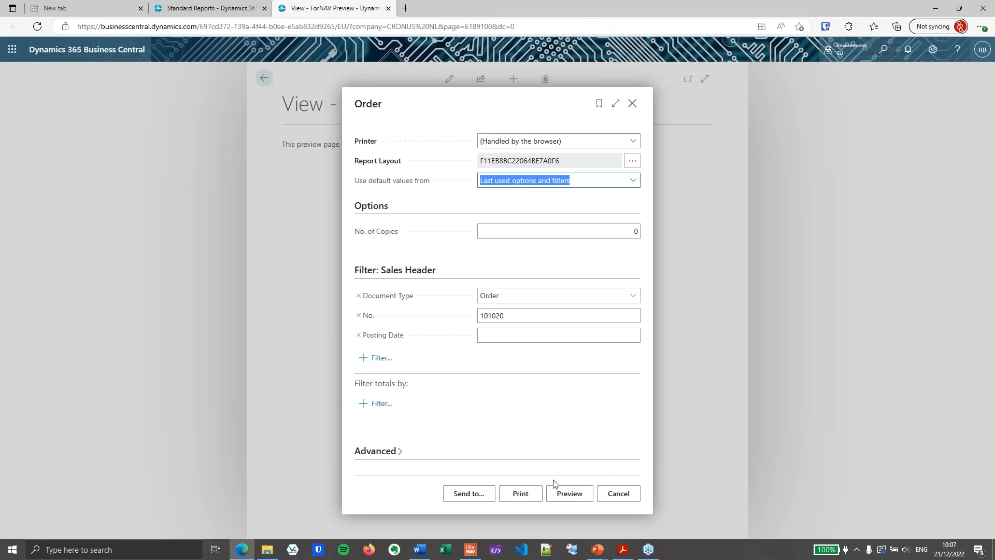
left_click(485, 496)
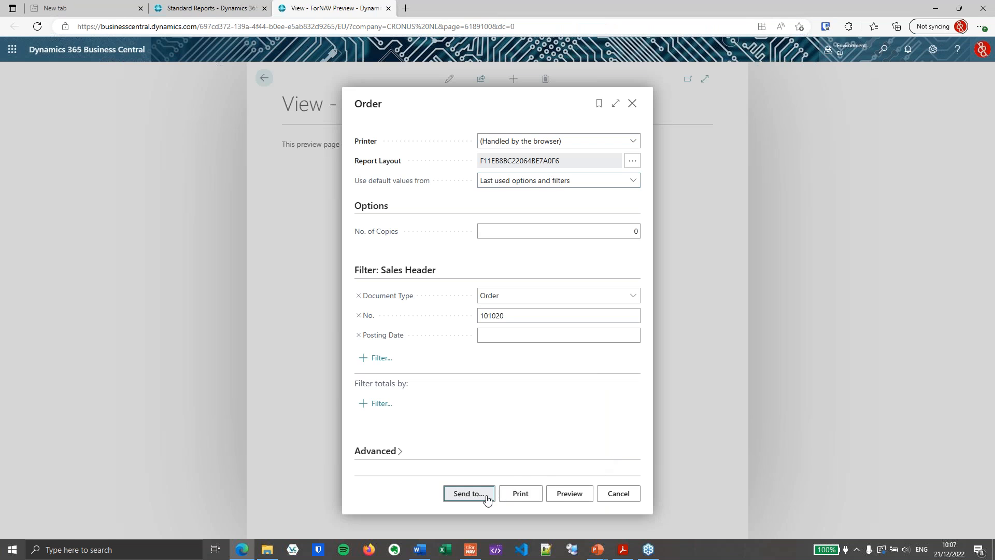
left_click(539, 351)
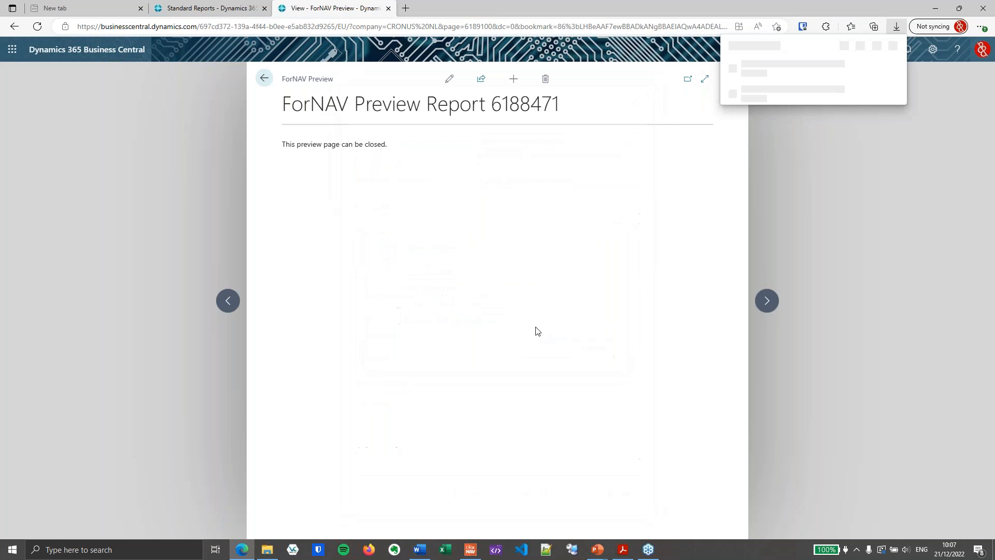
left_click(752, 73)
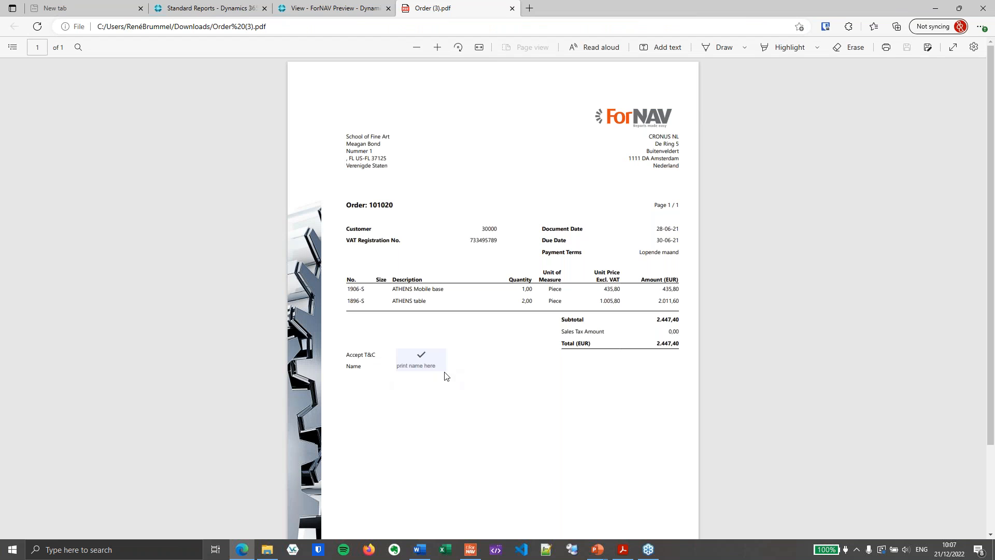
Test overwriting the placeholder in the Name field of Order (3).pdf with a person's name, and close the PDF and preview page.
left_click(442, 367)
key("BackSpace")
key("BackSpace")
key("BackSpace")
key("BackSpace")
key("BackSpace")
key("BackSpace")
key("BackSpace")
key("BackSpace")
key("BackSpace")
key("BackSpace")
key("BackSpace")
key("BackSpace")
key("BackSpace")
key("BackSpace")
type("n")
left_click(482, 386)
key("ctrl+w")
left_click(550, 85)
key("ctrl+w")
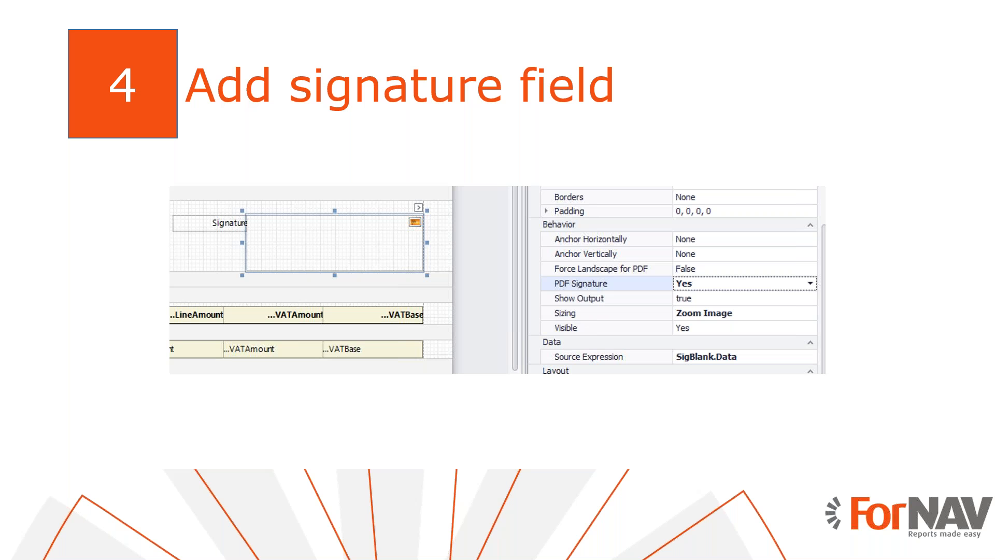
Switch to Business Central and open the File Storage page by searching for "forn file".
key("super+Tab")
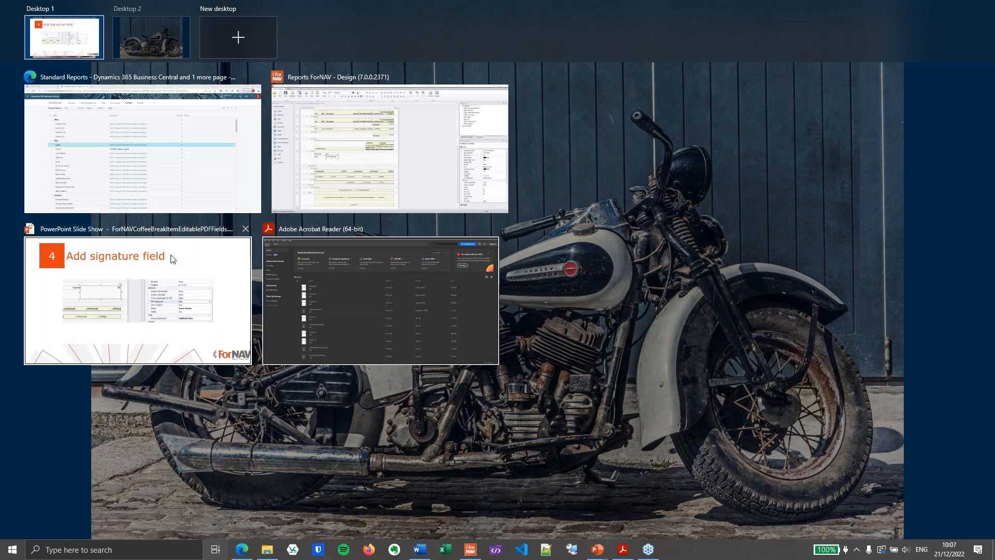
left_click(80, 175)
left_click(883, 50)
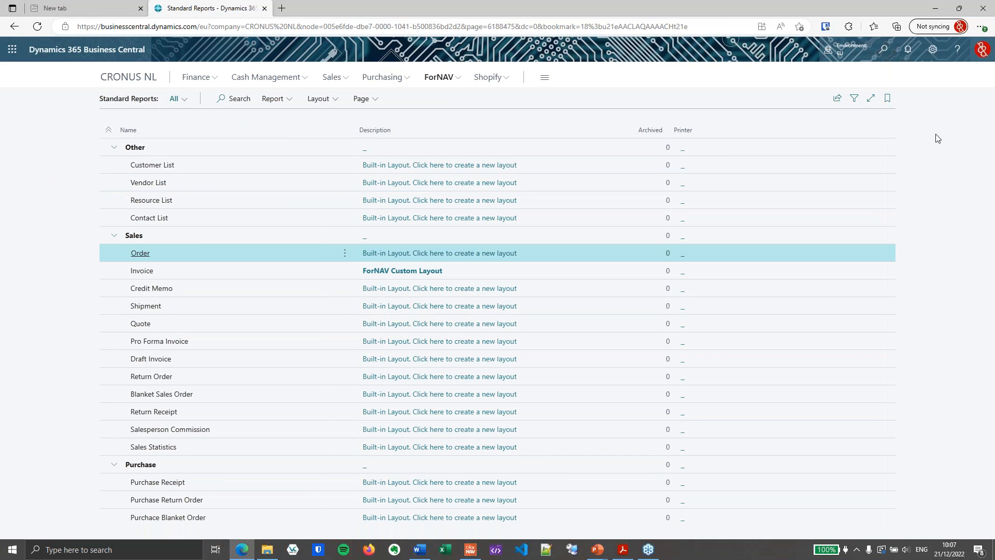
type("forn file")
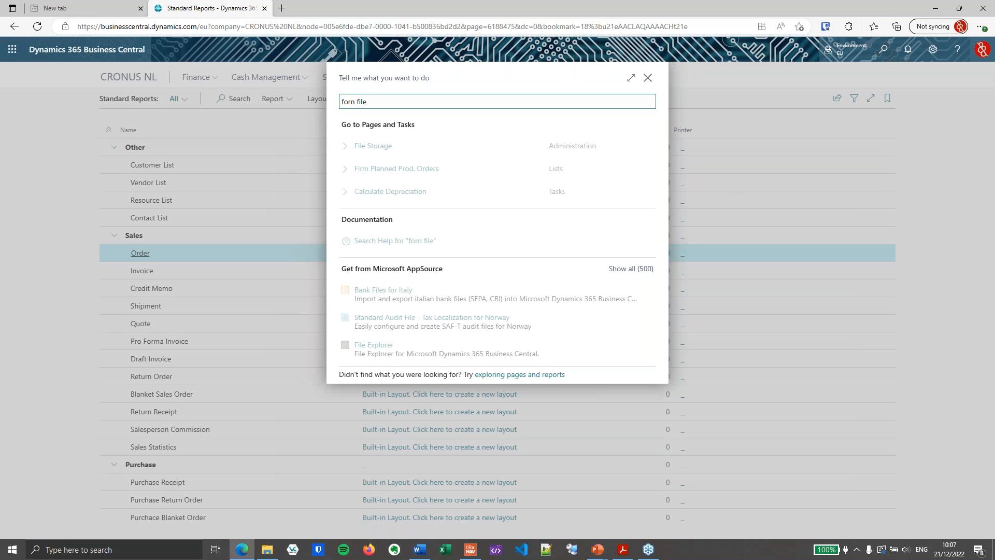
left_click(369, 148)
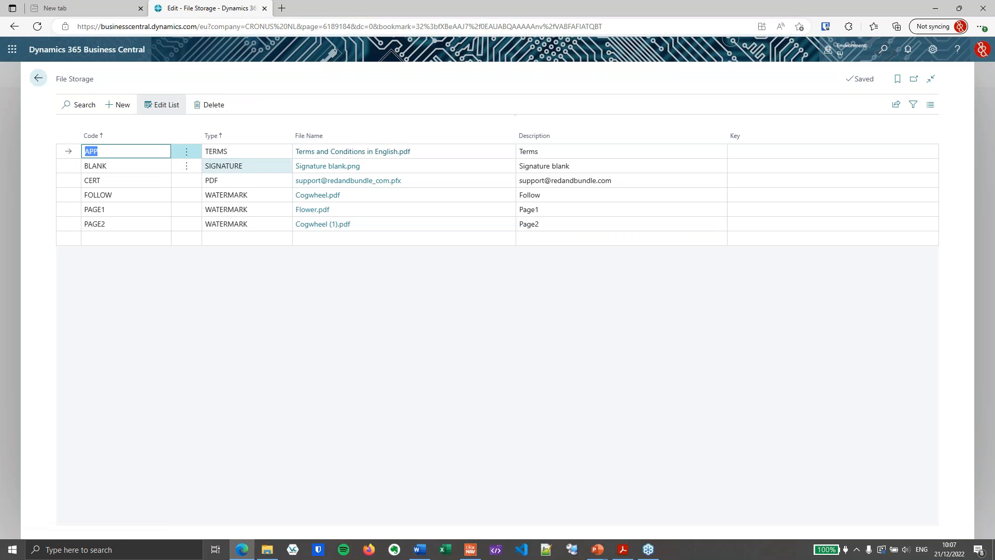
Download Signature blank.png from the BLANK record, inspect the image, close it, and review the record's SIGNATURE type.
left_click(137, 166)
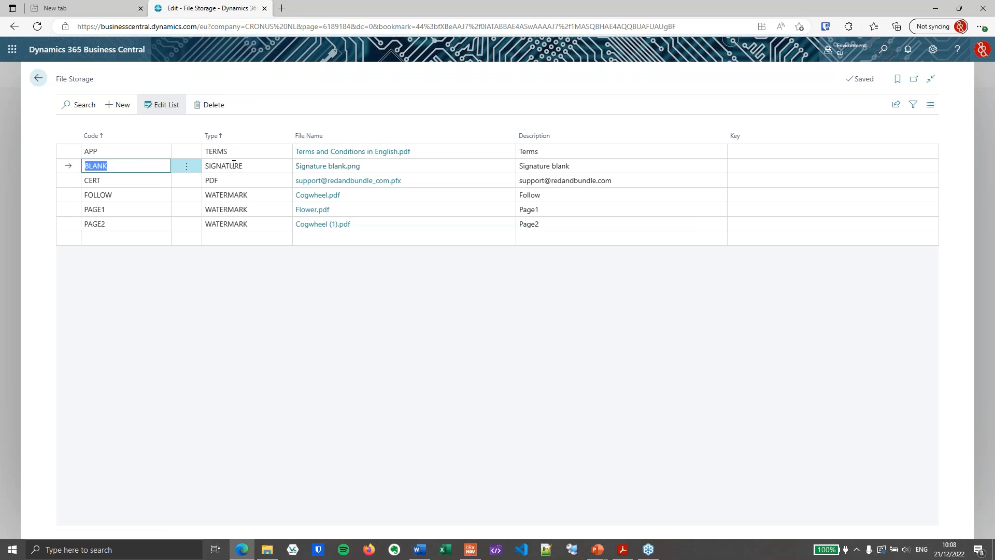
left_click(205, 167)
left_click(330, 167)
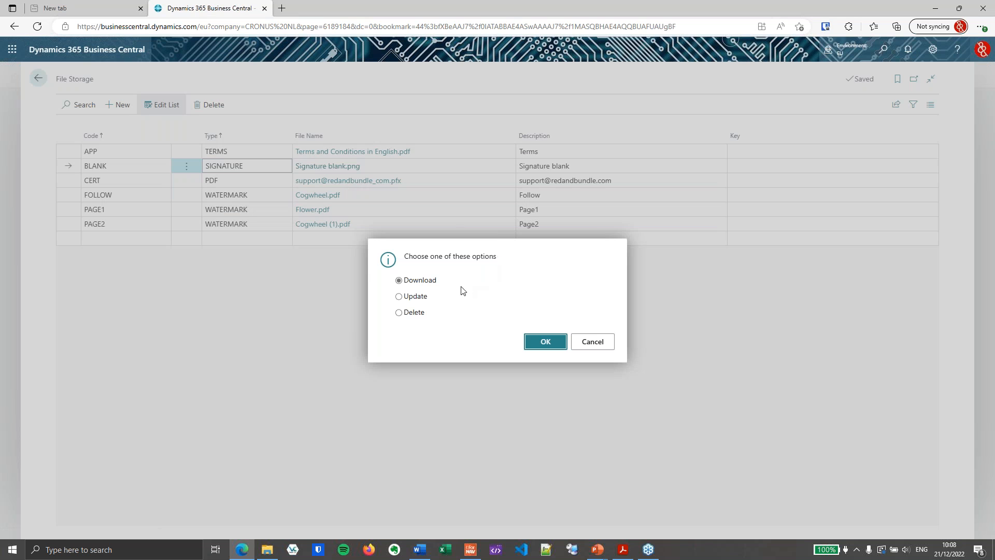
left_click(545, 342)
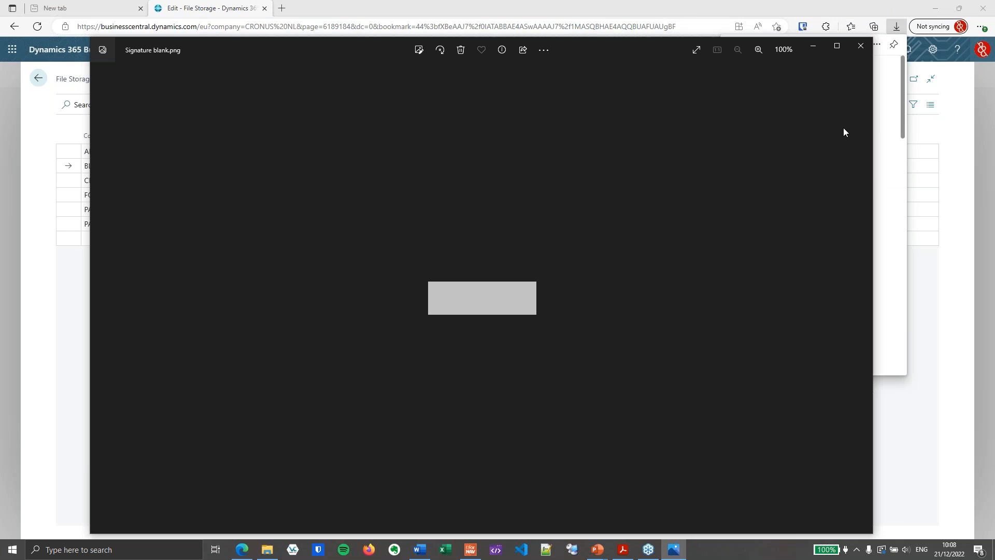
left_click(861, 45)
left_click(619, 305)
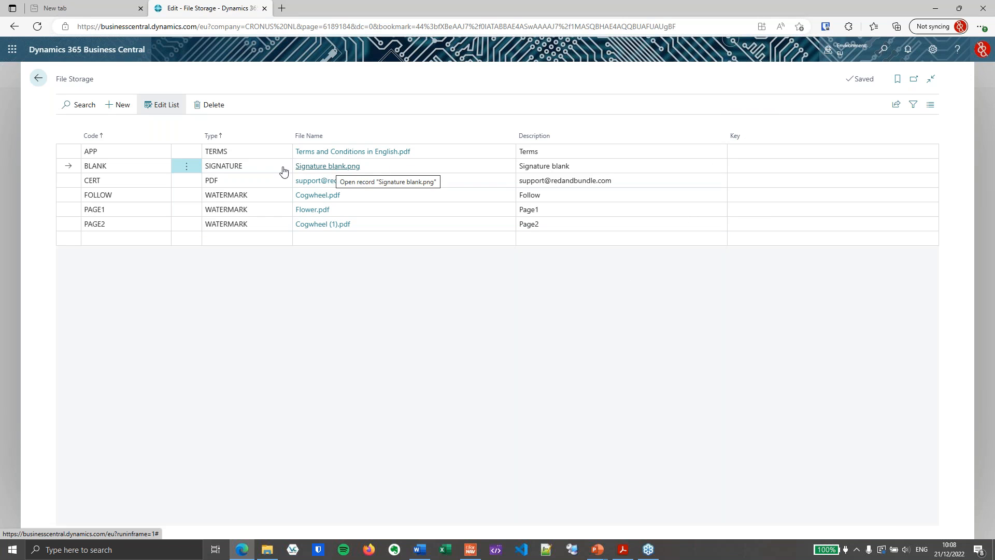
left_click(240, 165)
left_click(390, 366)
Switch back to the ForNAV designer and add a record for the ForNAV File Storage table to the report's Records collection.
left_click(470, 549)
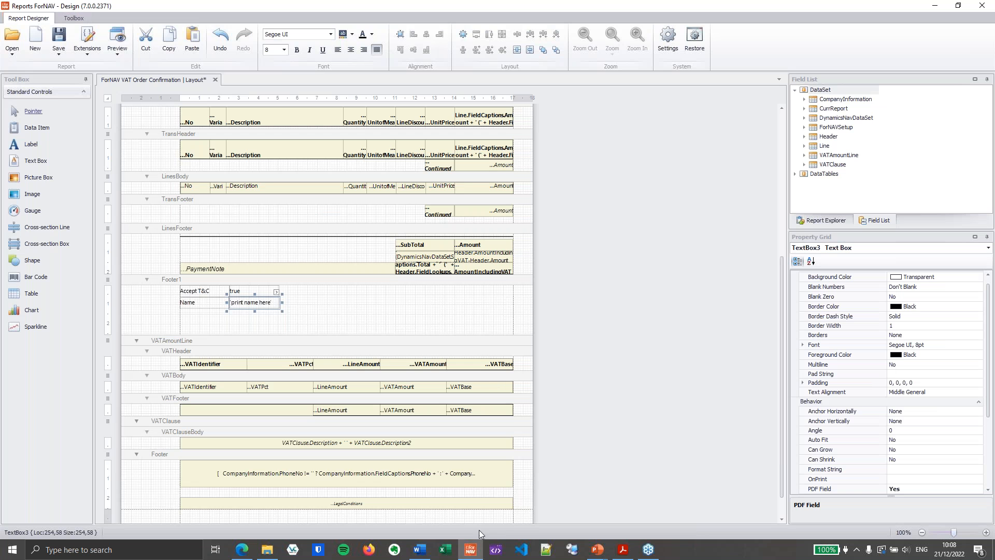
left_click(626, 361)
left_click(942, 393)
left_click(978, 392)
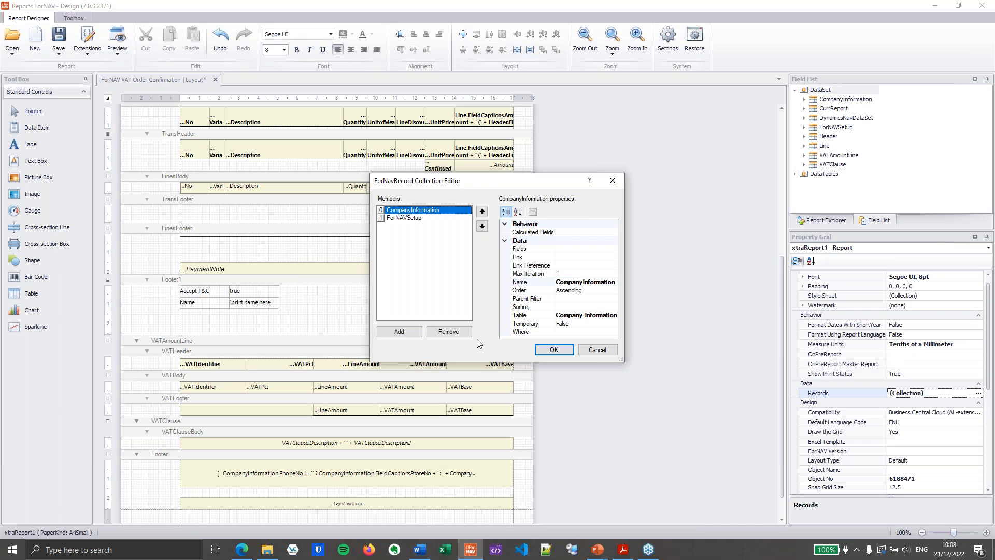
left_click(415, 332)
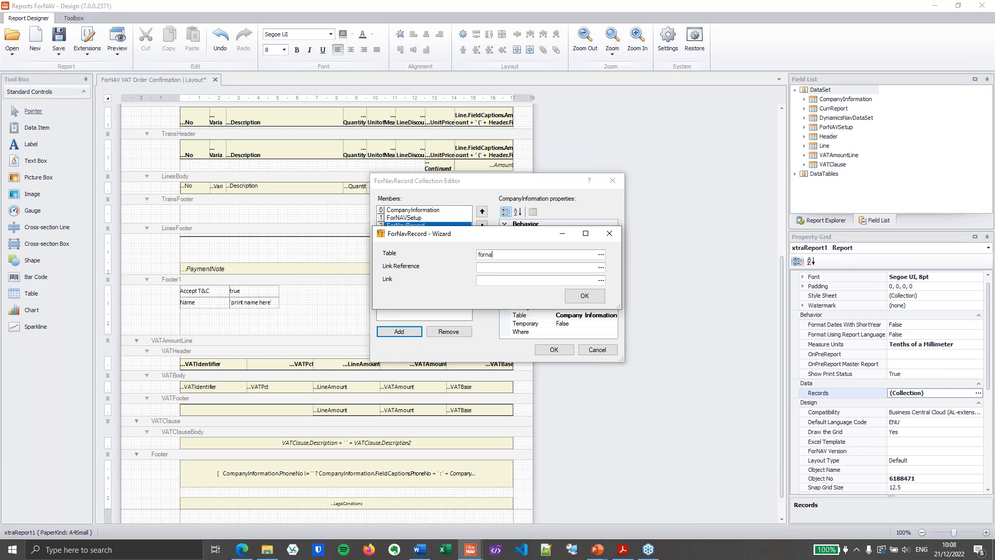
type("fornav file st")
key("Tab")
left_click(591, 295)
Filter the ForNAV File Storage record on Code with the constant BLANK, checking the code against the File Storage page in Business Central.
left_click(592, 332)
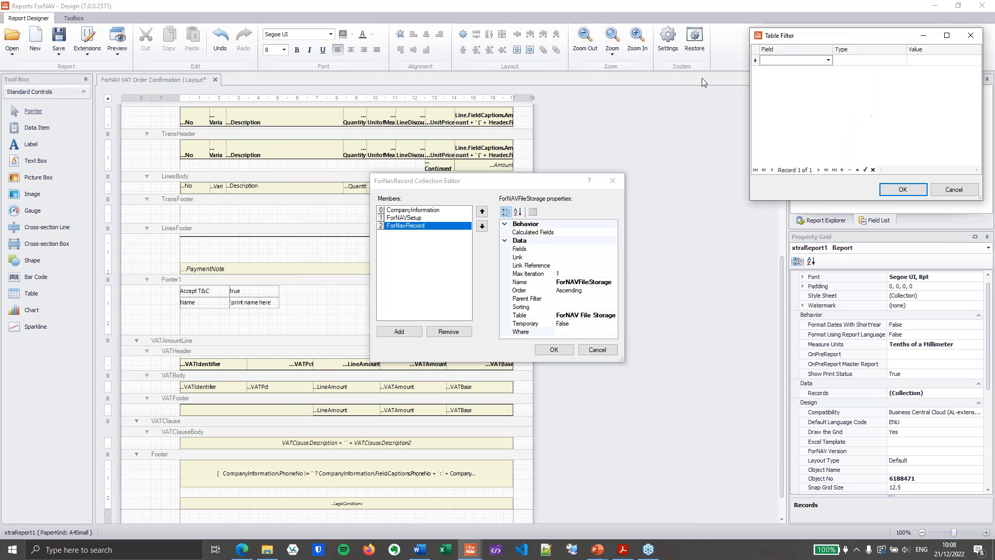
left_click(544, 121)
left_click(523, 132)
left_click(638, 122)
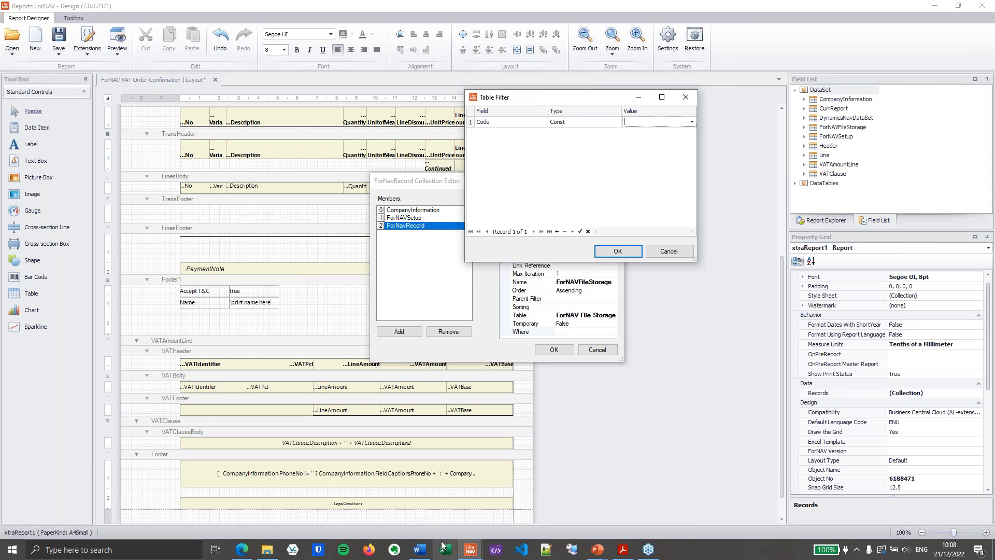
left_click(242, 550)
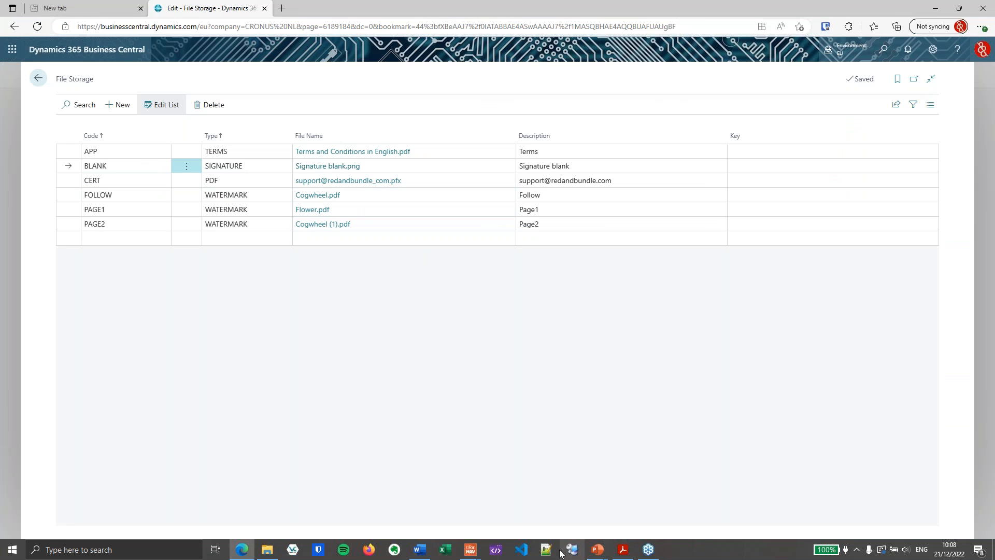
mouse_move(480, 554)
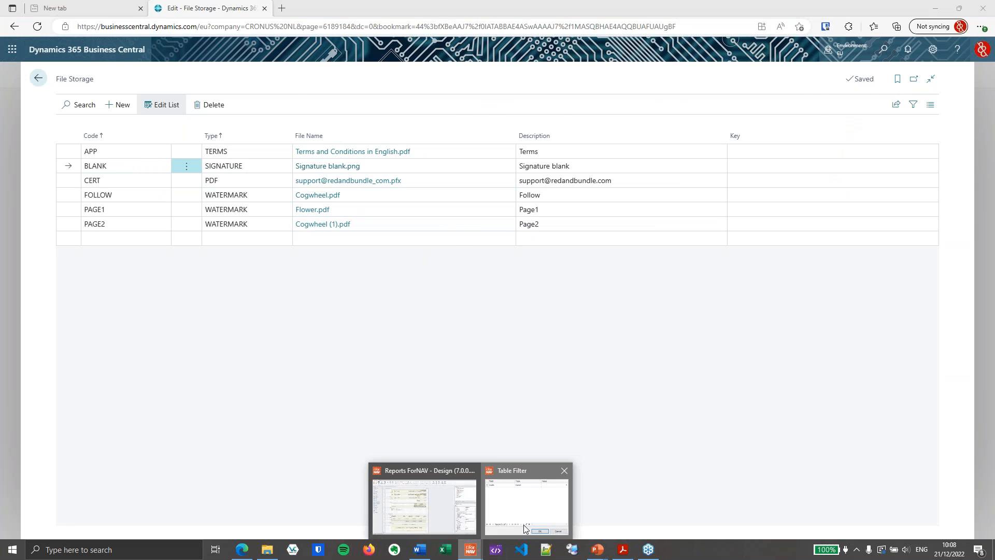
left_click(526, 510)
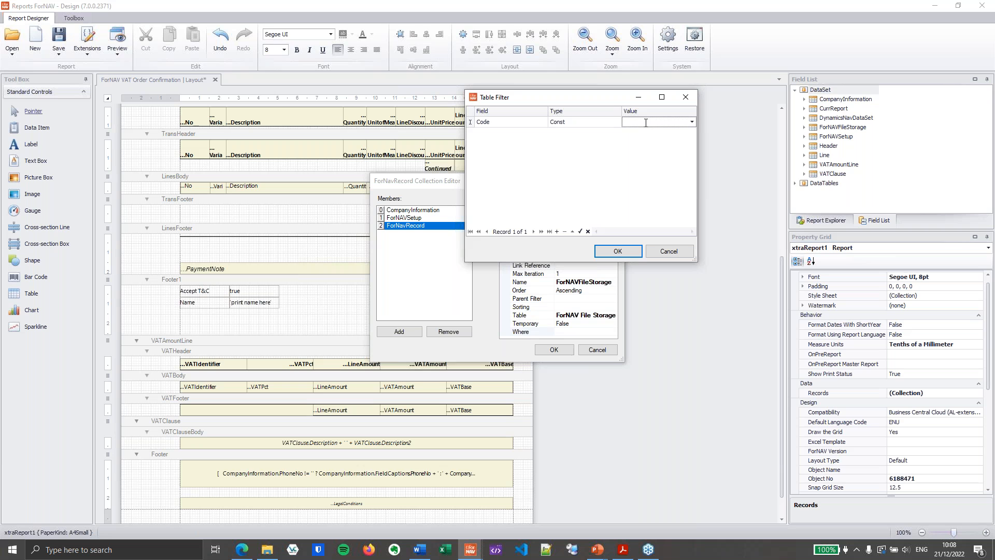
key("Down")
key("Left")
key("Left")
key("Left")
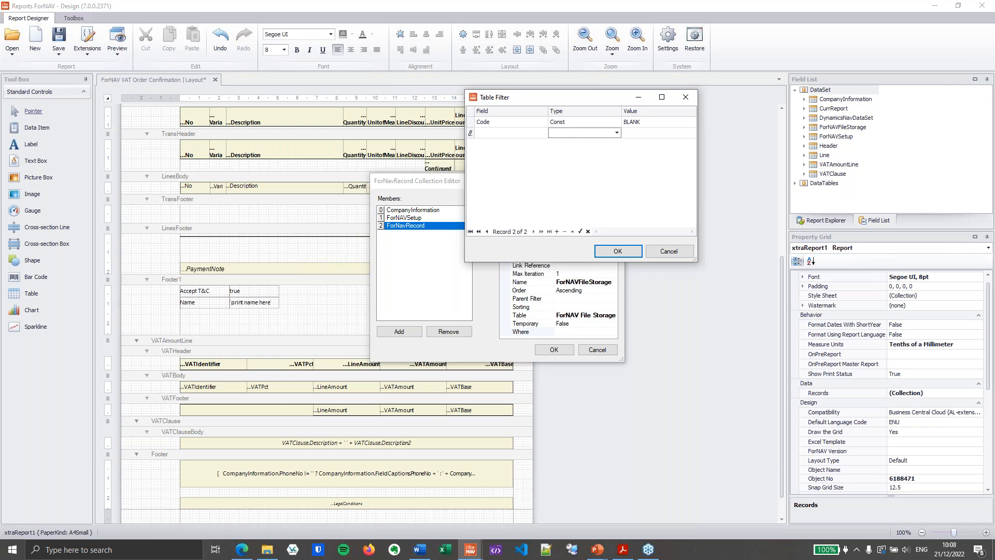
Add a second filter line for Type with the constant SIGNATURE and apply the table filter to the record.
key("Right")
type("Type")
key("Tab")
key("Tab")
type("SIGNATURE")
key("Return")
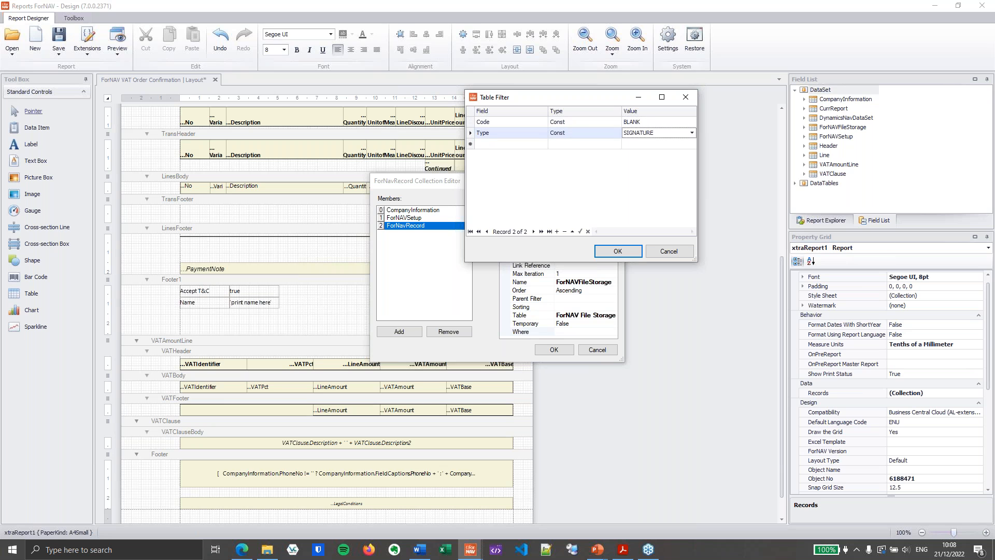
left_click(622, 252)
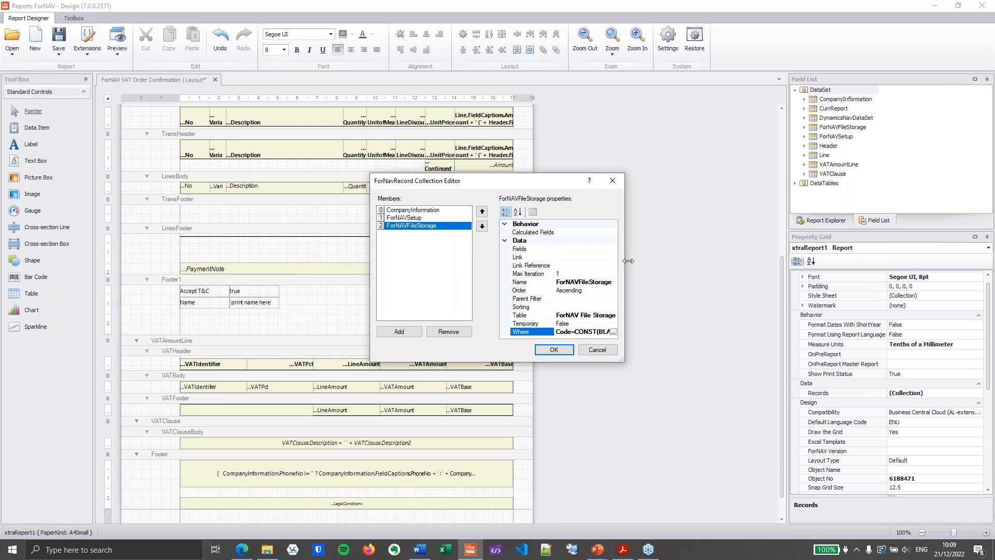
Add Data to the calculated fields of the ForNAVFileStorage record and save the record collection.
left_click(604, 233)
left_click(613, 232)
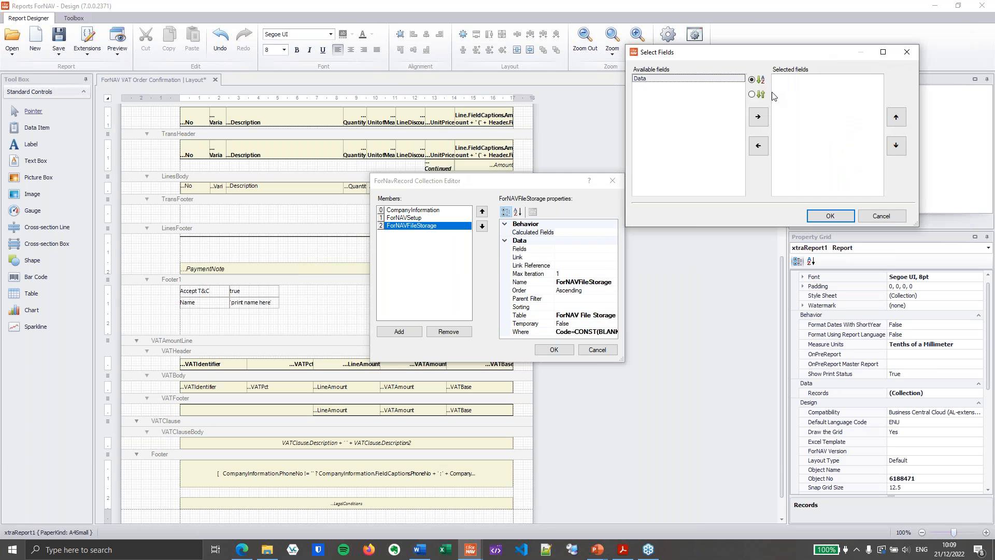
left_click(759, 116)
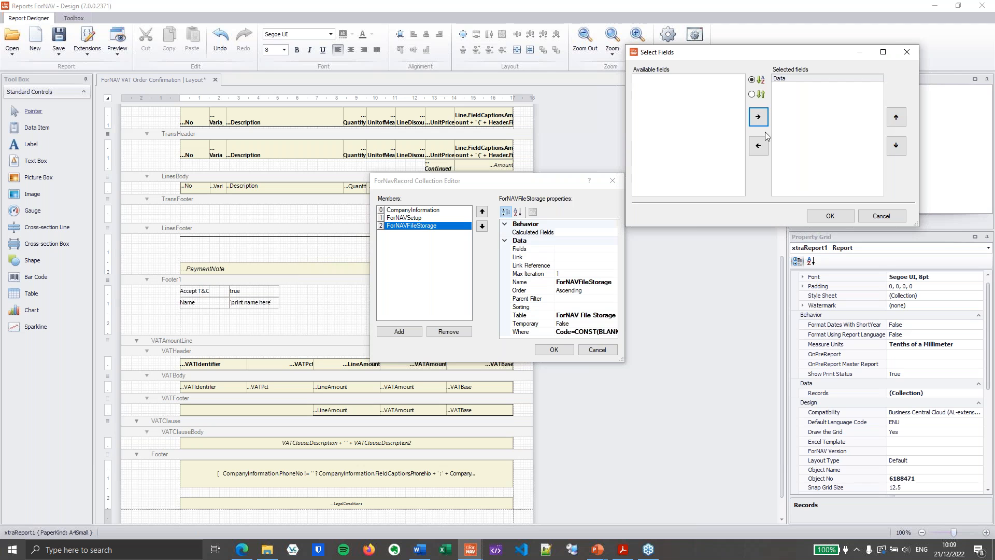
left_click(828, 217)
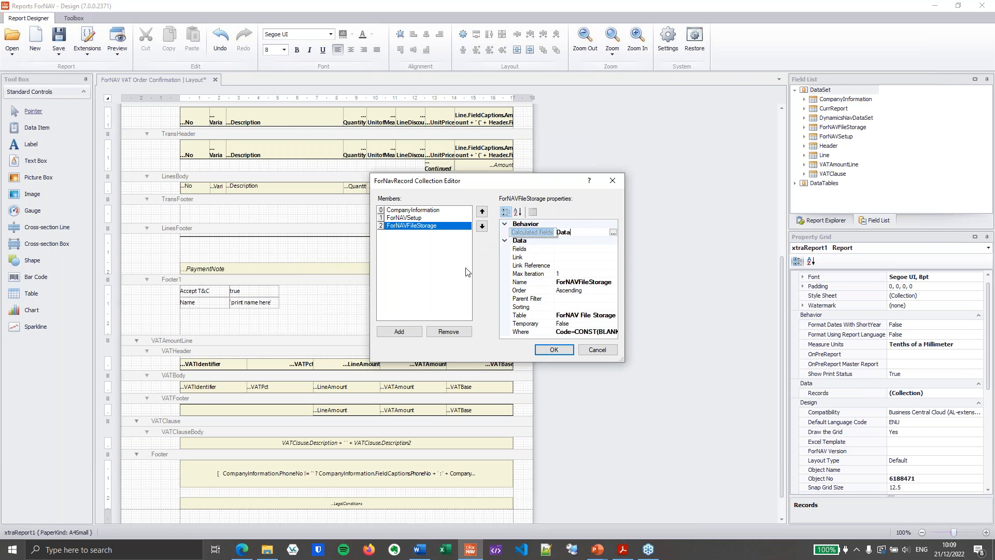
left_click(554, 352)
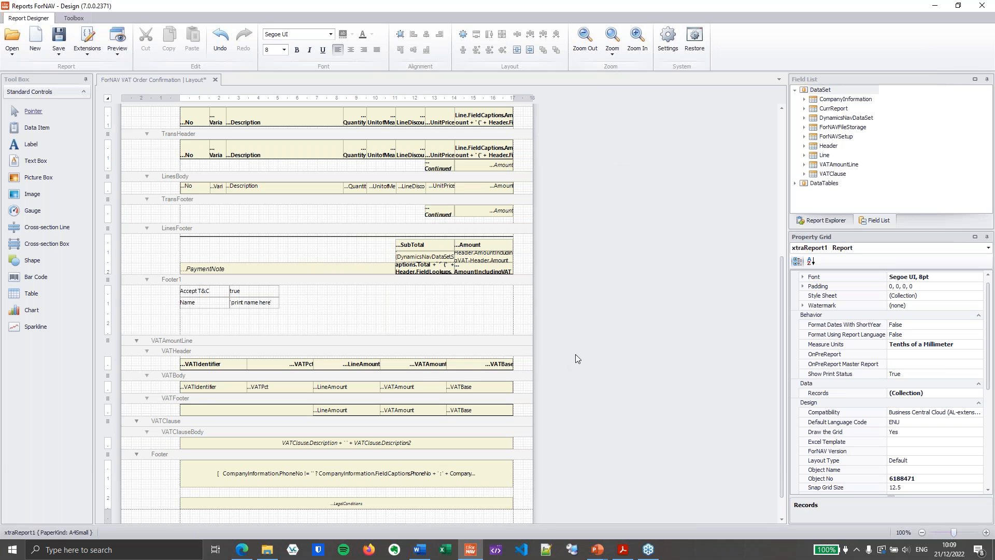
Place a new label in the Footer1 section beyond the check box and name fields, with the ENU caption Signature.
left_click(254, 283)
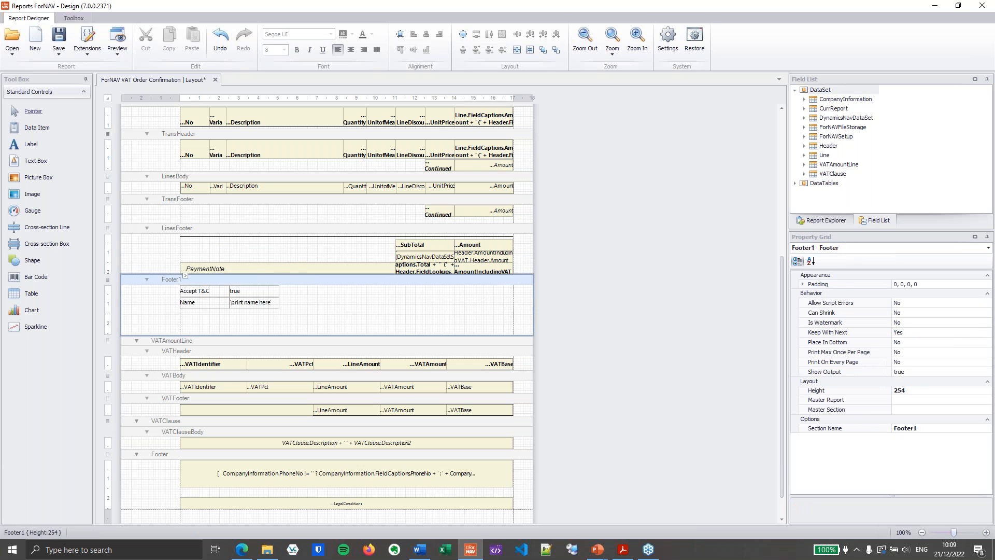
left_click_drag(252, 272, 386, 287)
left_click(393, 281)
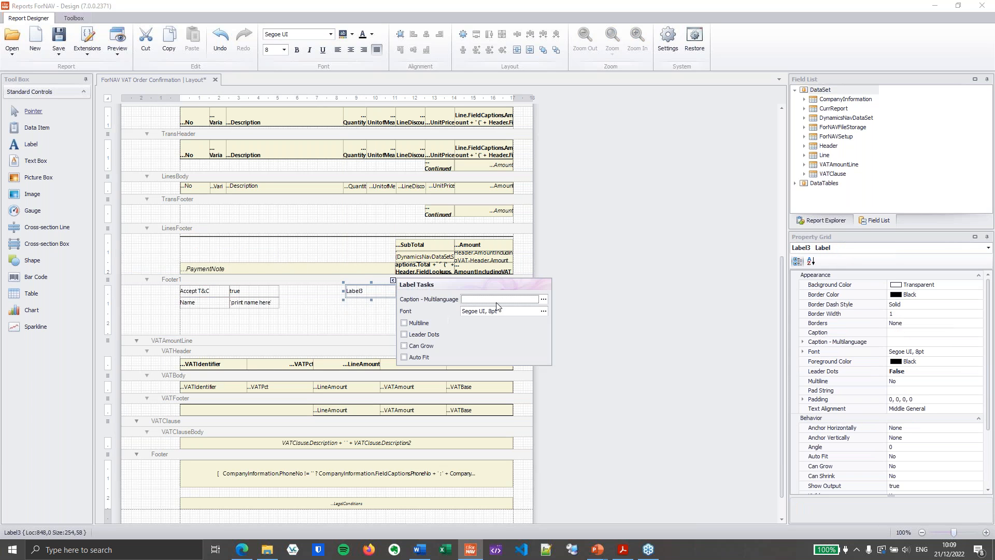
left_click(543, 299)
left_click(399, 332)
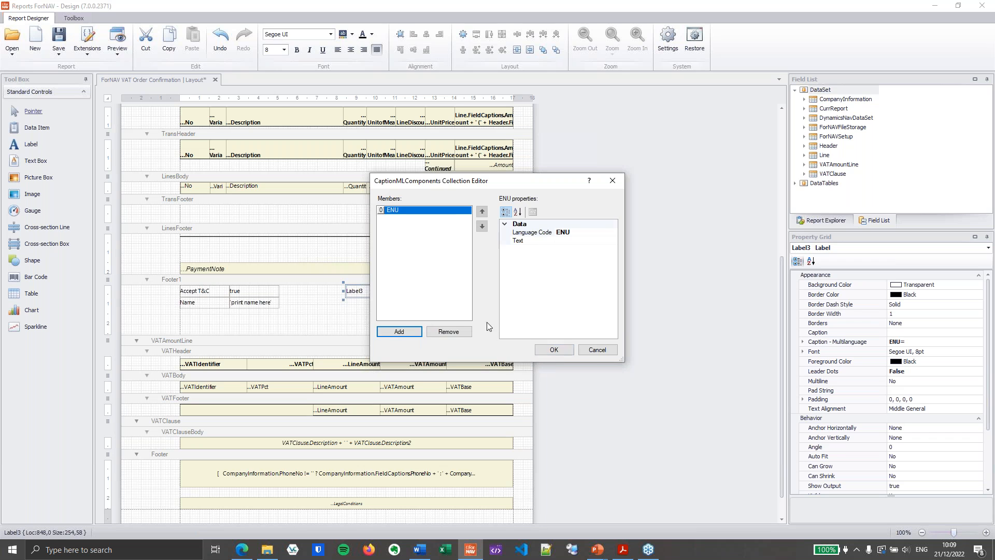
left_click(571, 241)
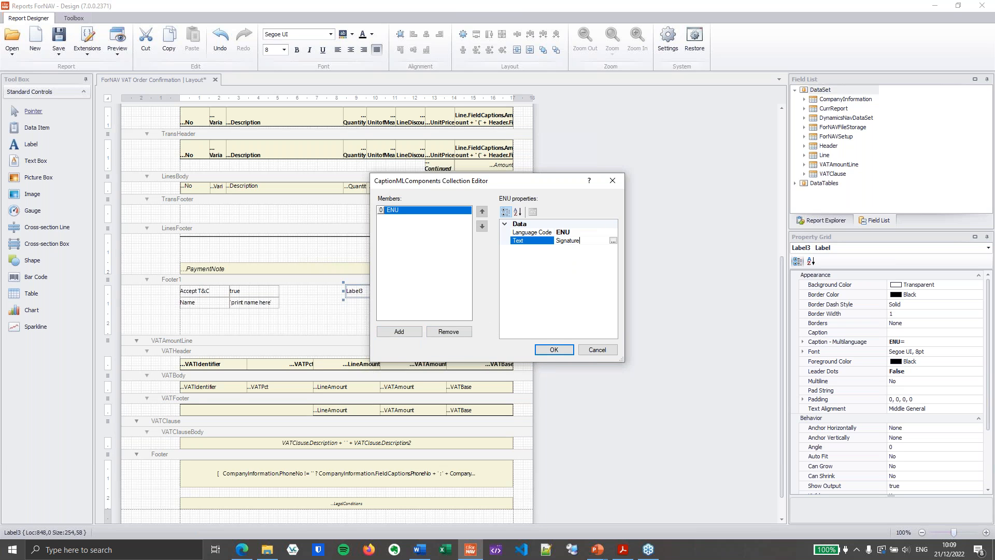
left_click(559, 349)
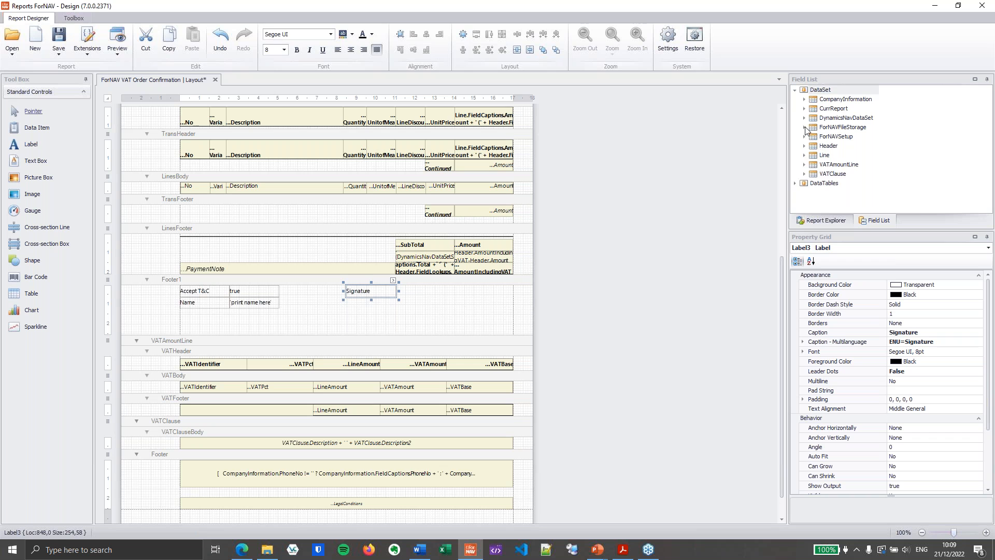
Insert the ForNAVFileStorage Data field as a picture box beside the Signature label and enlarge it to about 602 by 162 tenths of a millimetre.
left_click(805, 128)
left_click(838, 176)
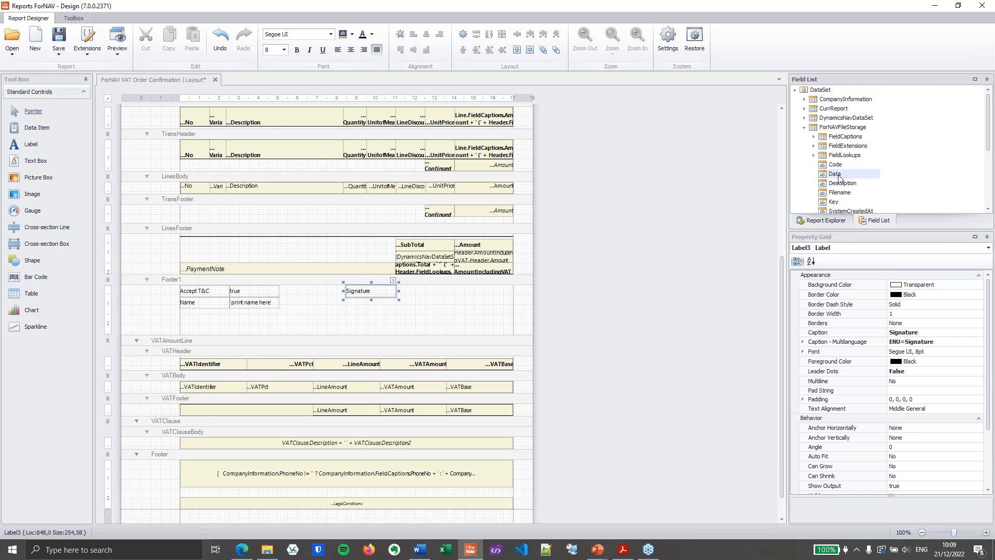
left_click_drag(838, 178, 426, 295)
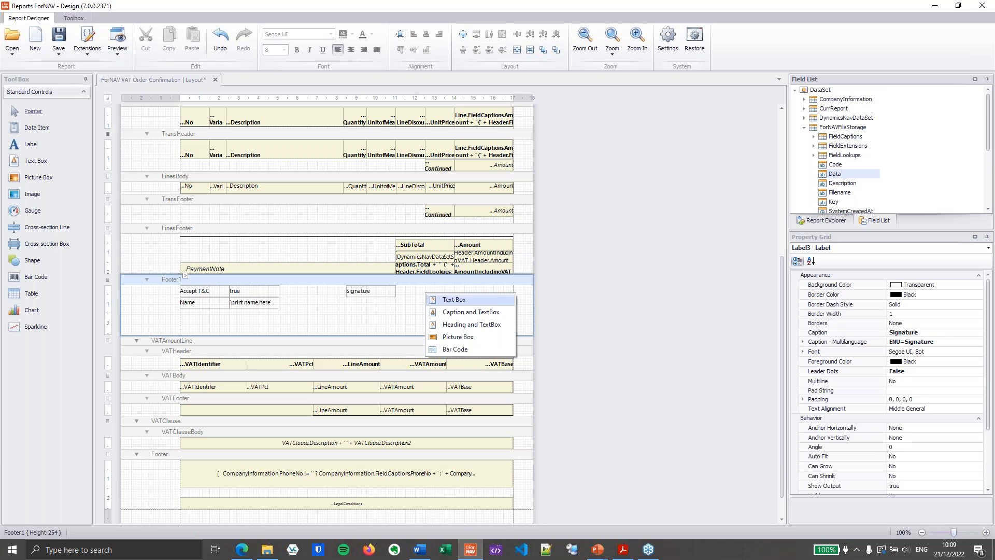
left_click(458, 338)
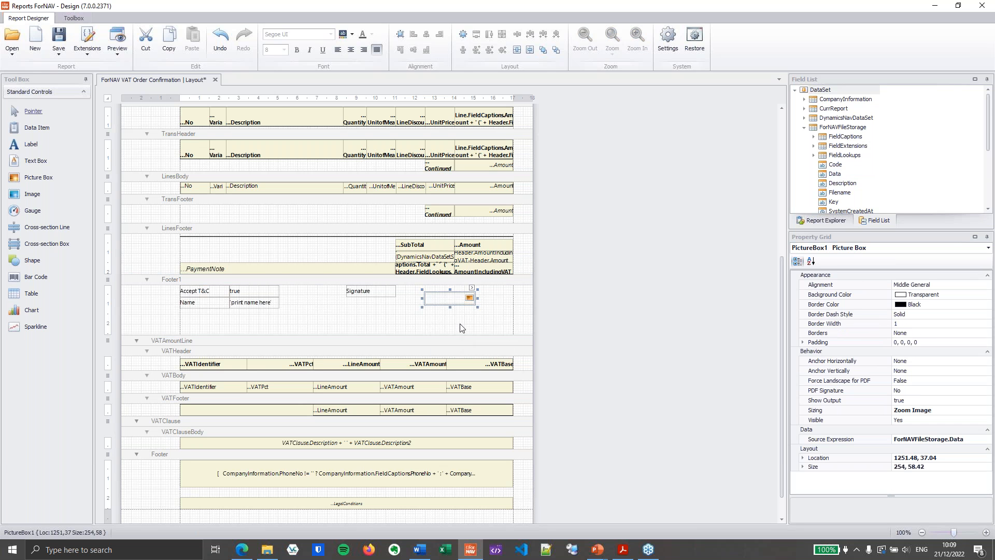
mouse_move(454, 298)
left_mouse_down()
mouse_move(424, 292)
mouse_move(516, 320)
left_mouse_up()
Move all Footer1 controls down together to about 92 tenths of a millimetre below the section's upper edge.
left_click_drag(199, 334, 469, 282)
left_click_drag(429, 317, 429, 320)
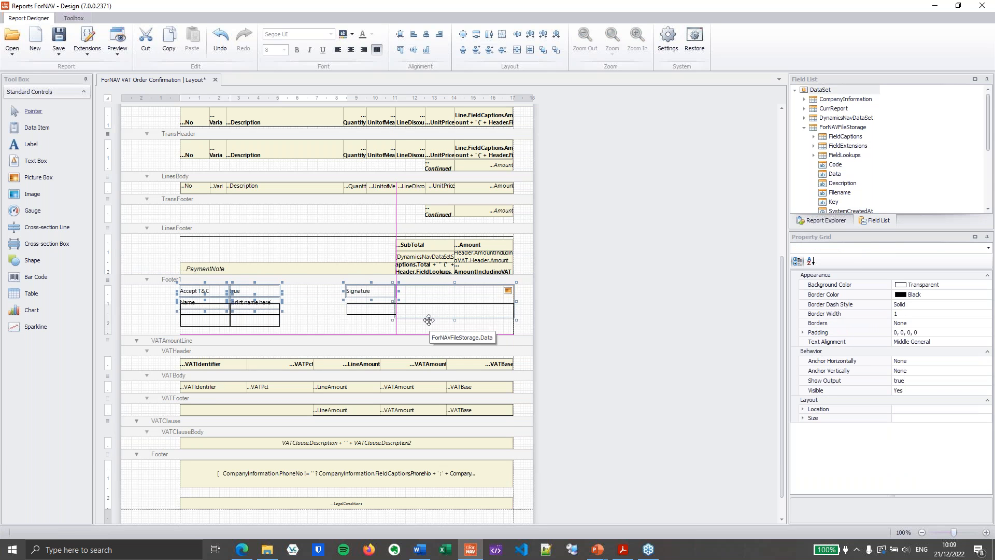
left_click(427, 300)
Set the alignment of the signature picture box to Top Left.
left_click(459, 307)
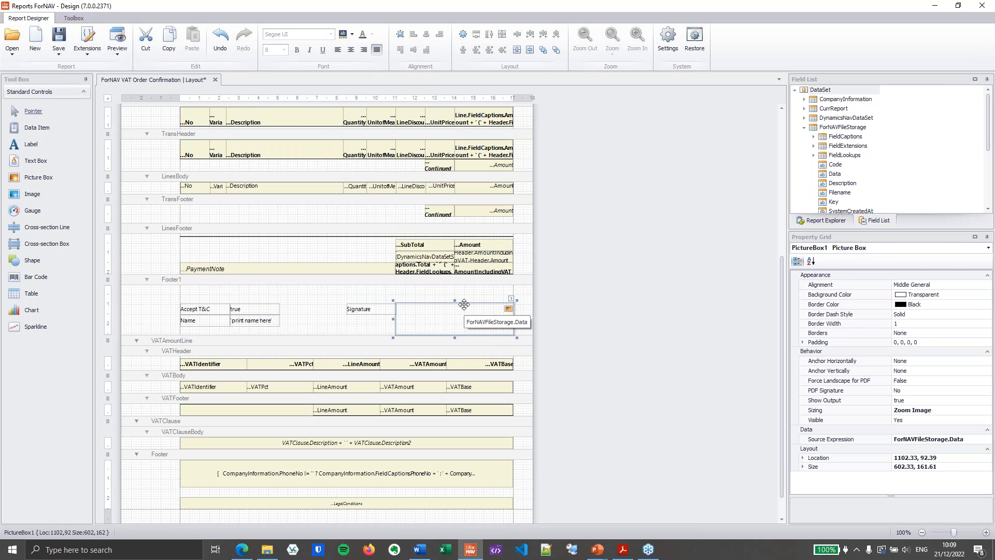
left_click(965, 286)
left_click(987, 285)
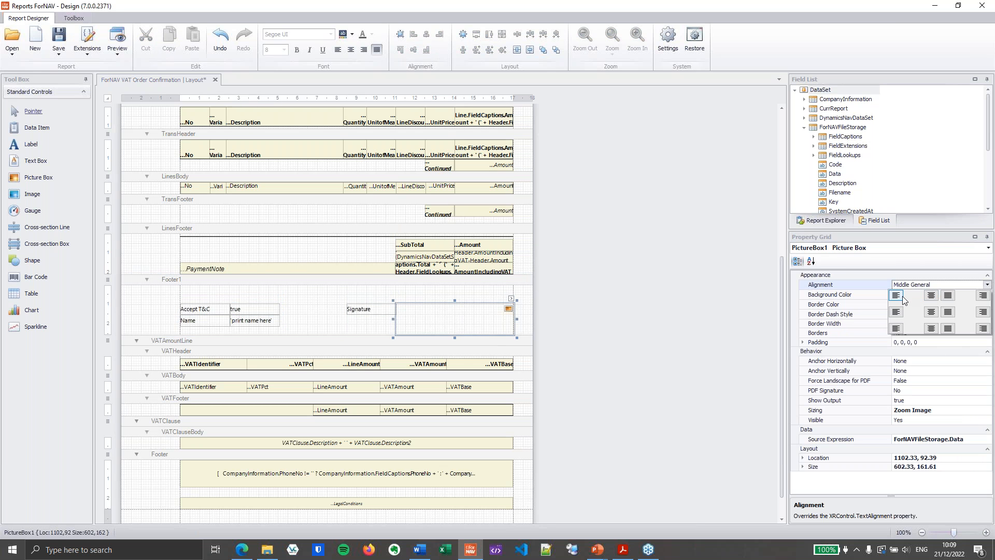
left_click(904, 296)
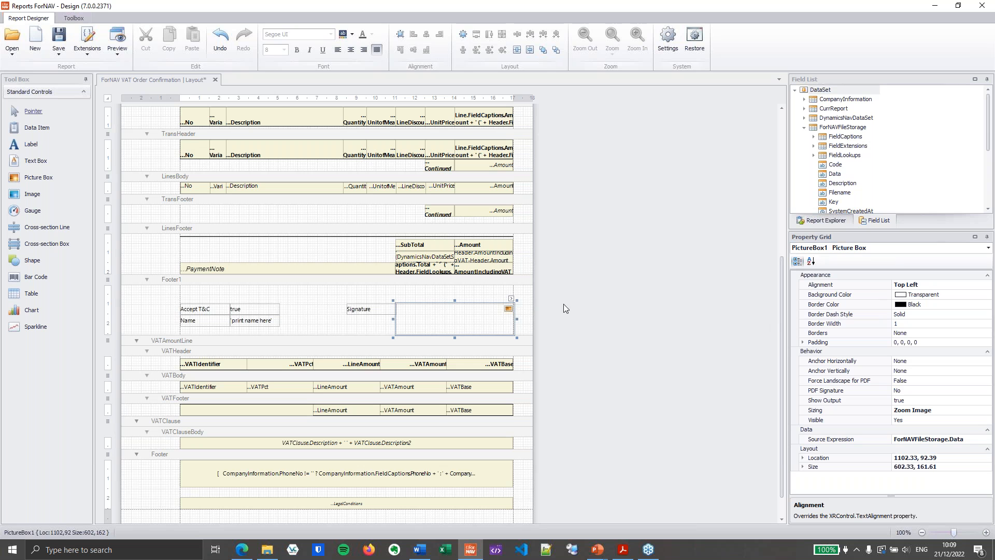
Set the PDF Signature property of the signature picture box to Yes.
left_click(372, 307)
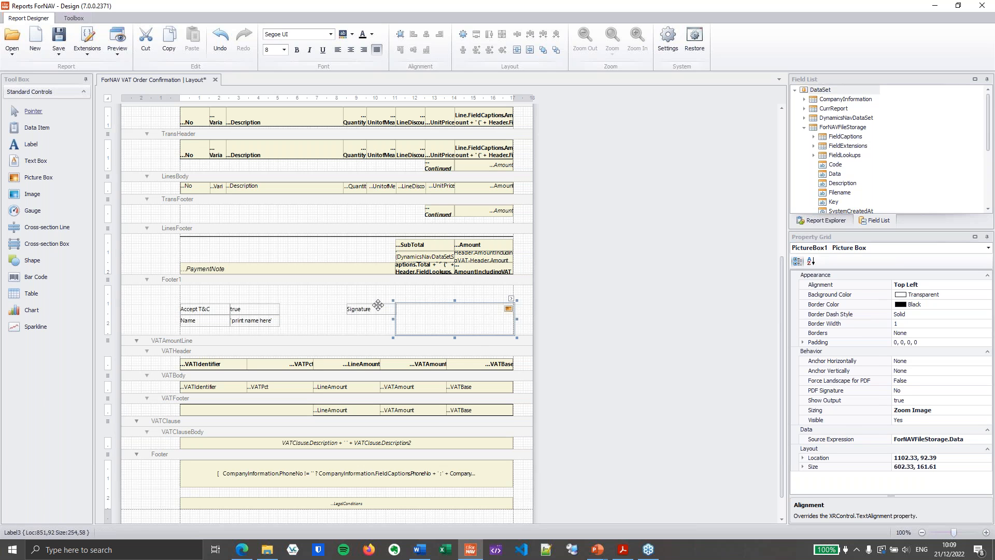
left_click(509, 297)
left_click(505, 323)
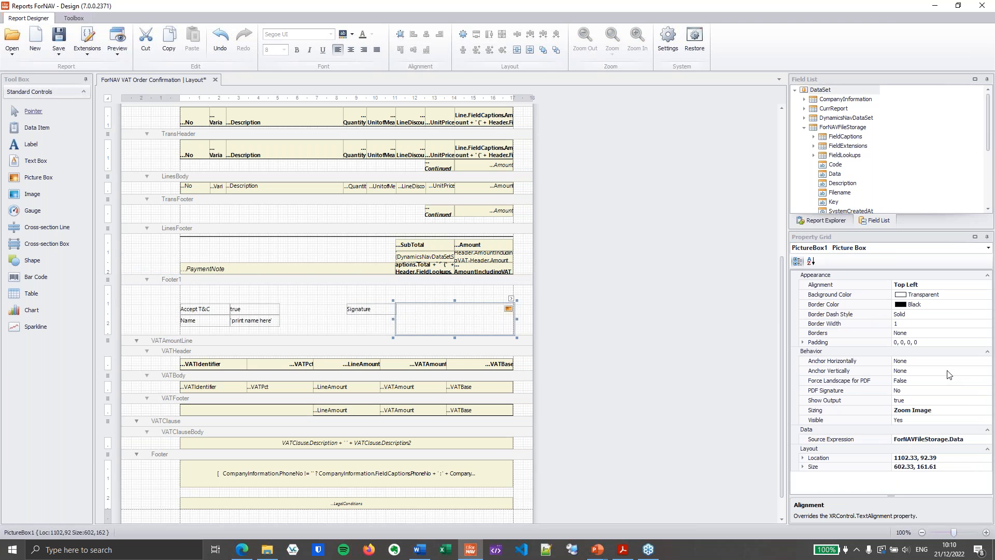
left_click(853, 393)
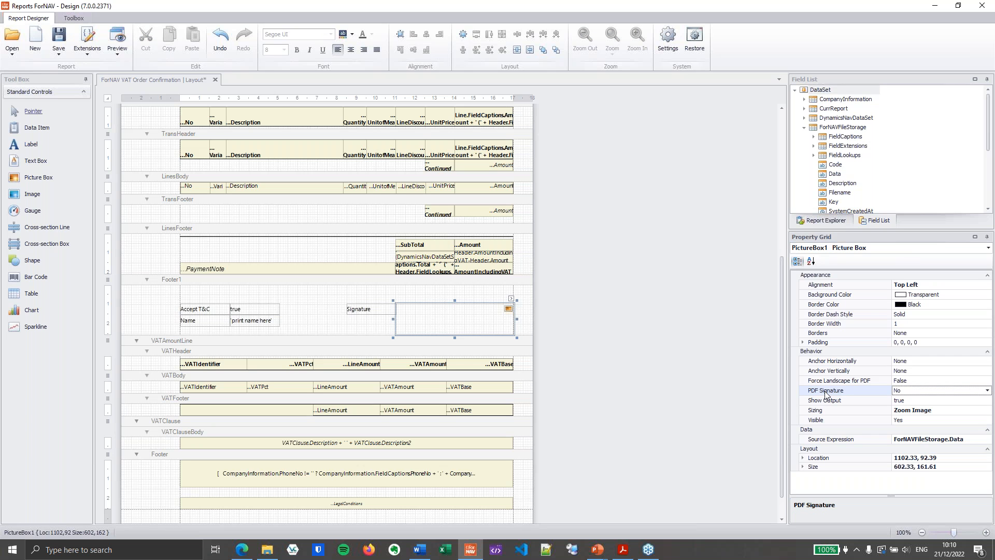
double_click(912, 393)
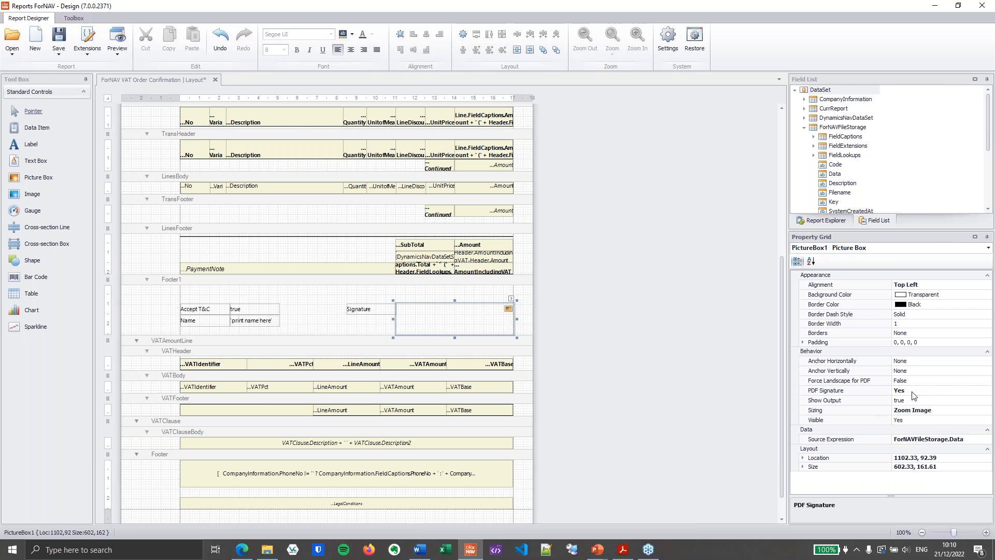
left_click(878, 392)
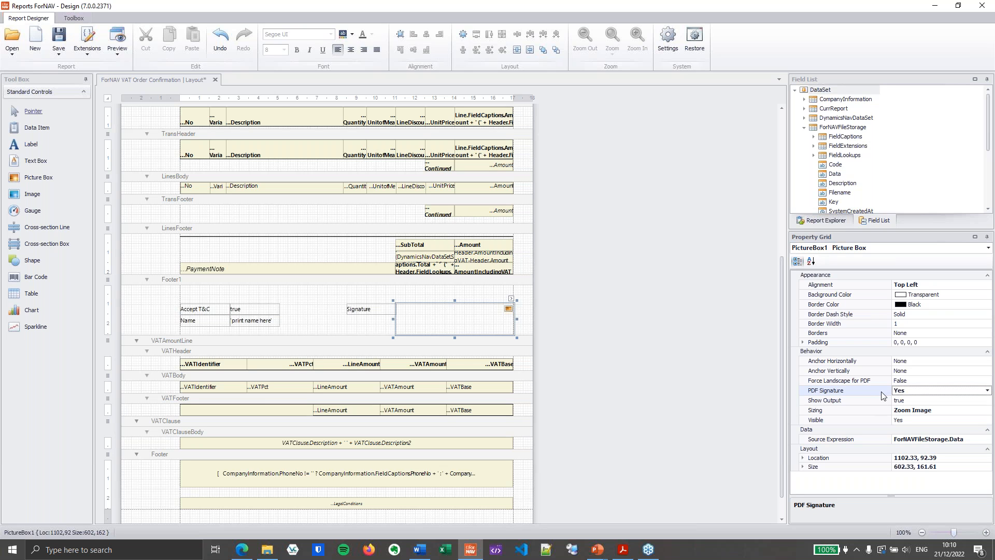
Preview the report, export the order as a PDF document, and open Order (4).pdf in the browser to inspect the signature field before closing it.
left_click(657, 306)
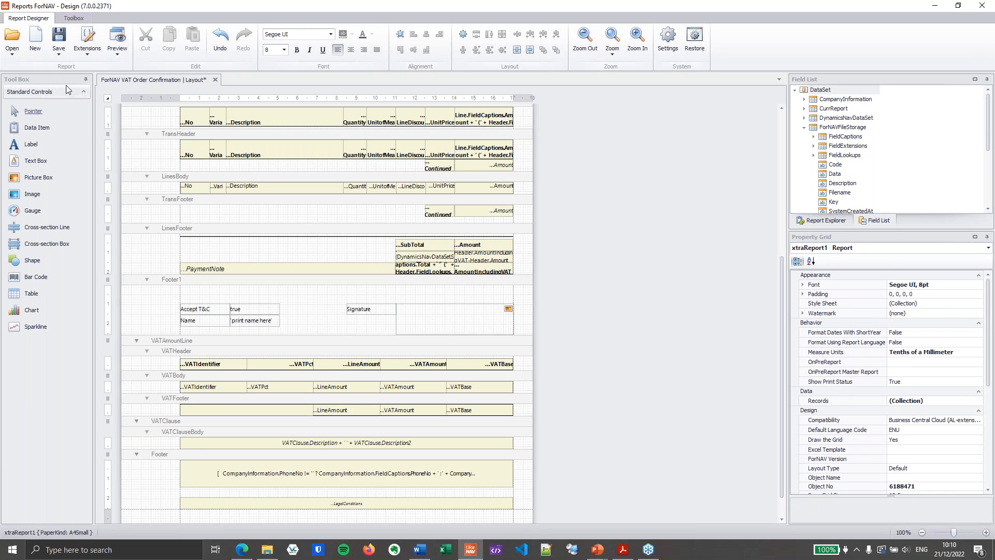
left_click(117, 37)
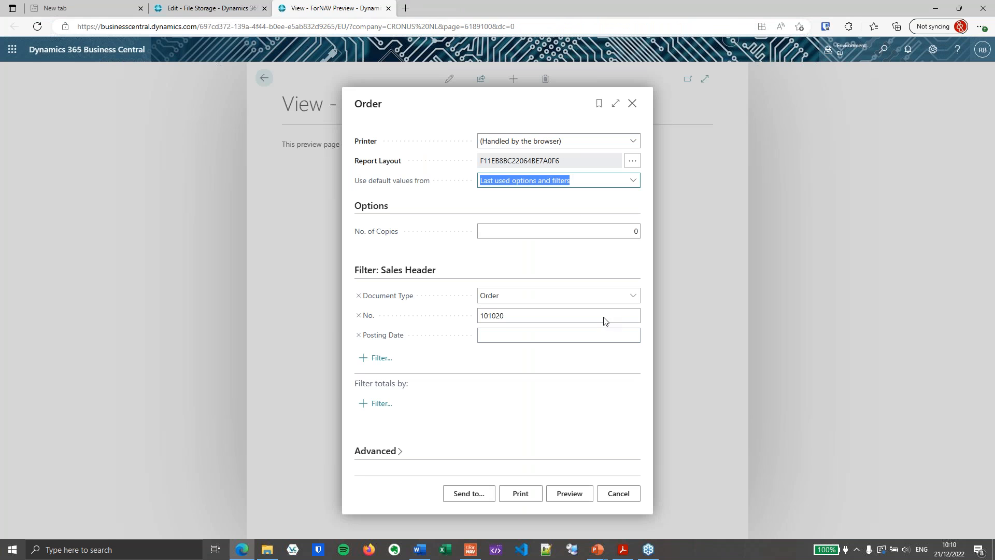
left_click(467, 494)
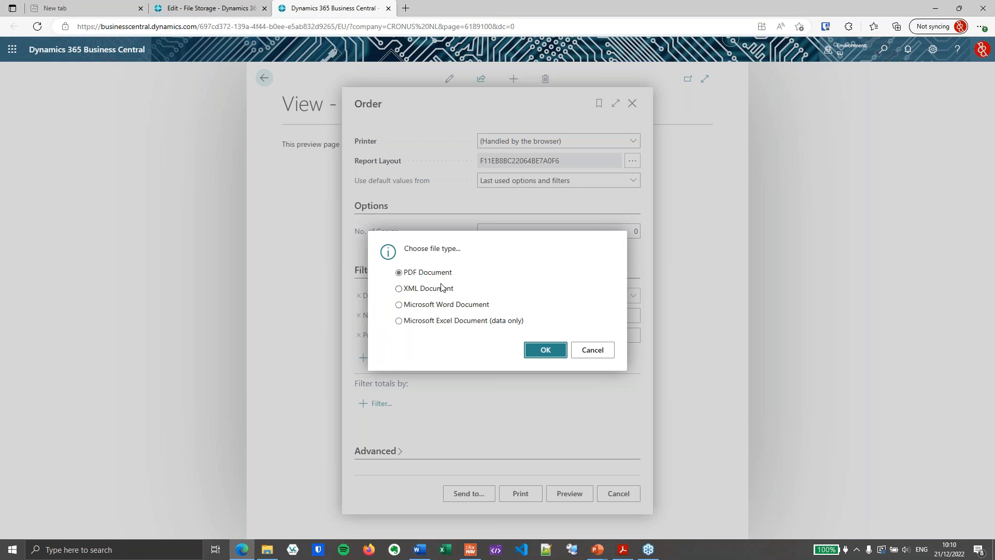
left_click(543, 353)
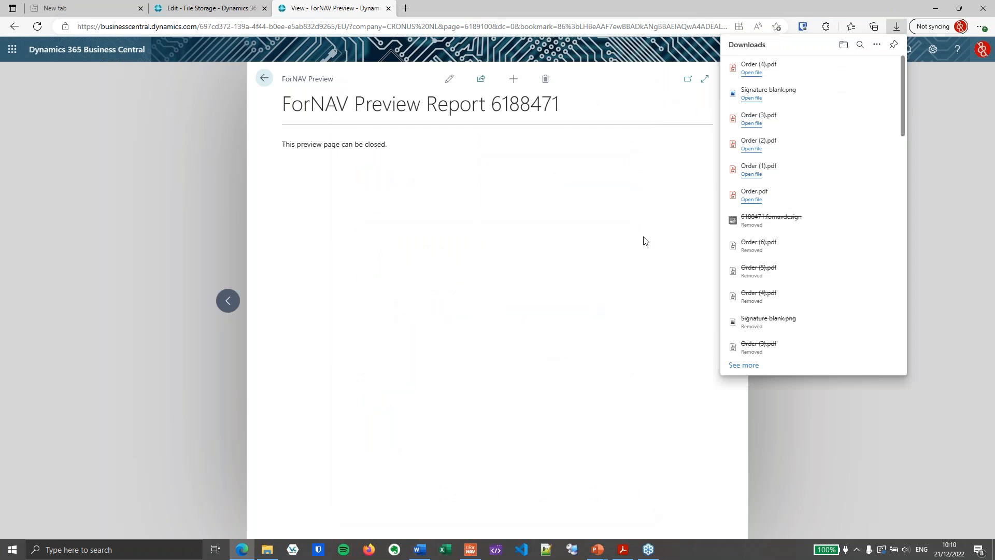
left_click(751, 72)
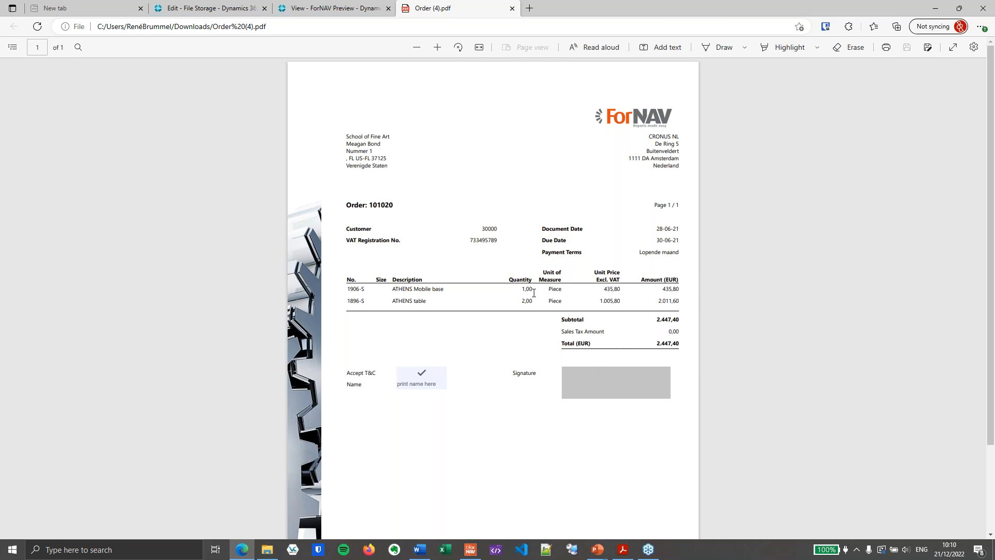
key("ctrl+w")
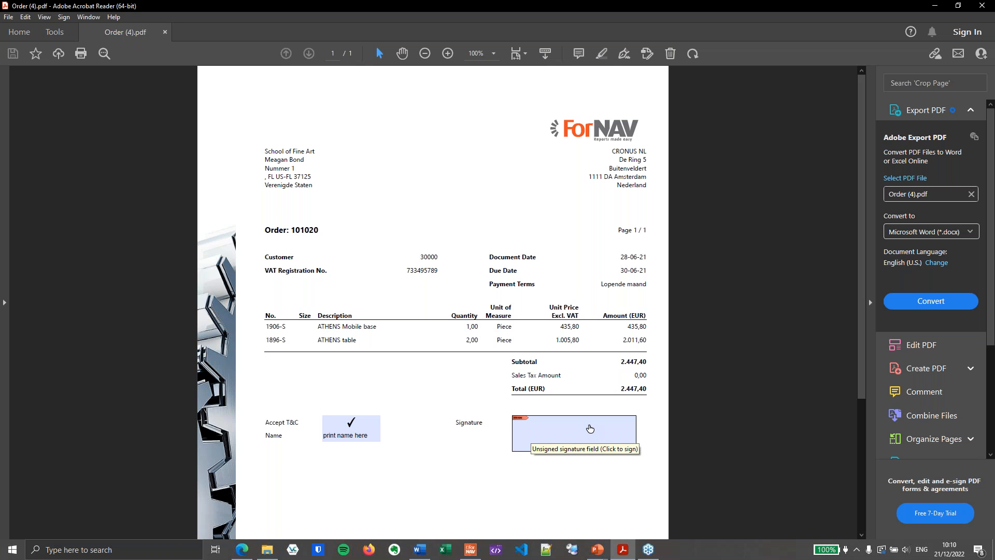
Sign the signature field with the Red and Bundle digital ID in Standard Text appearance, saving over the existing Order (4).pdf.
left_click(590, 428)
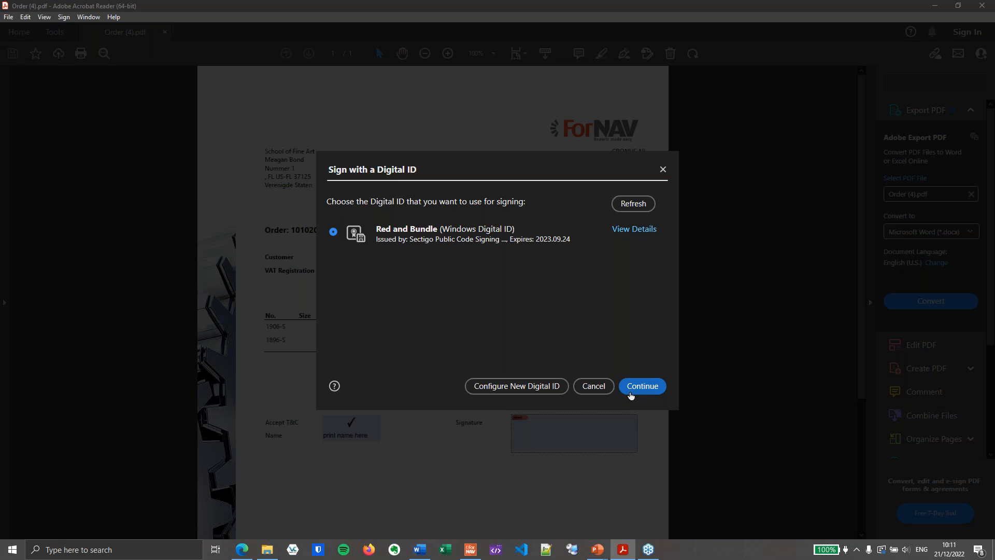
left_click(642, 387)
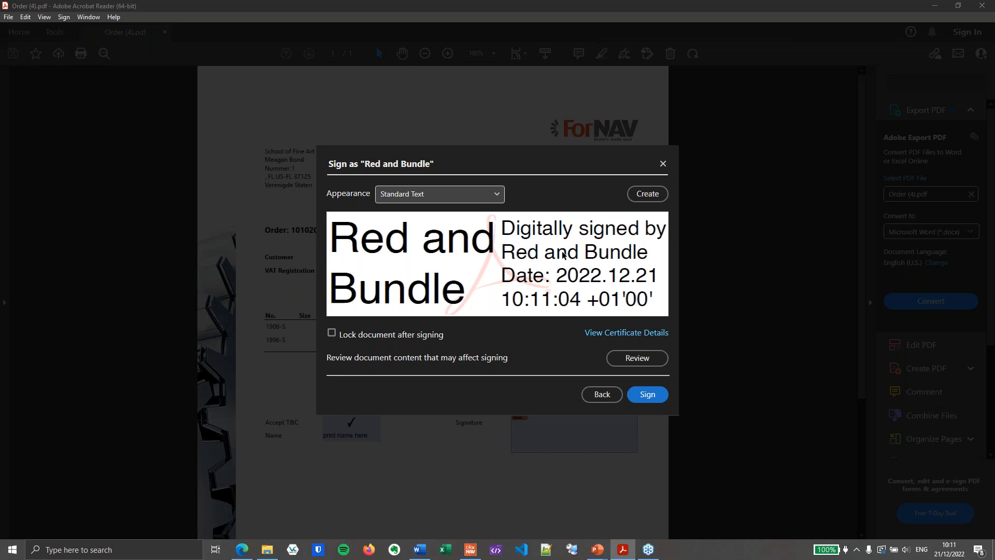
left_click(495, 193)
left_click(529, 201)
left_click(647, 398)
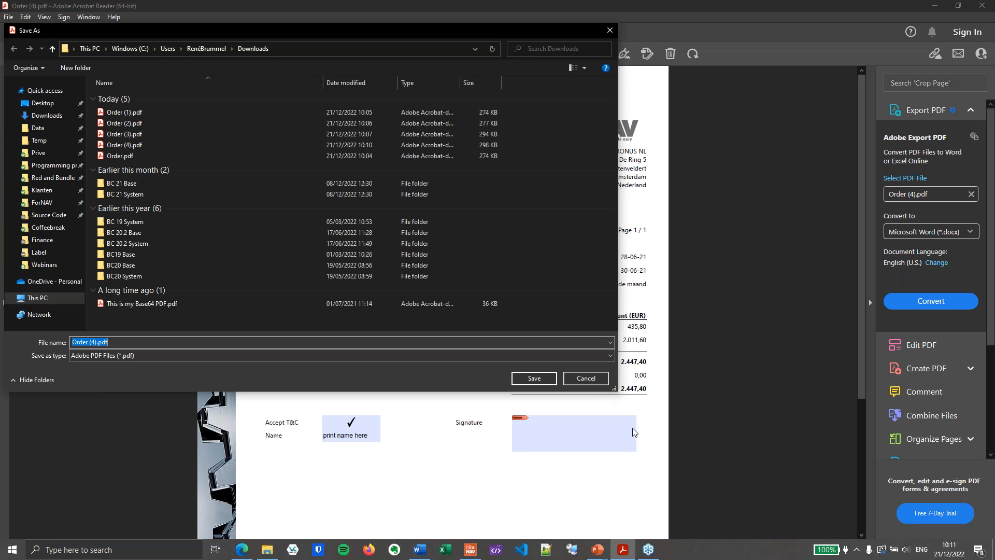
left_click(543, 380)
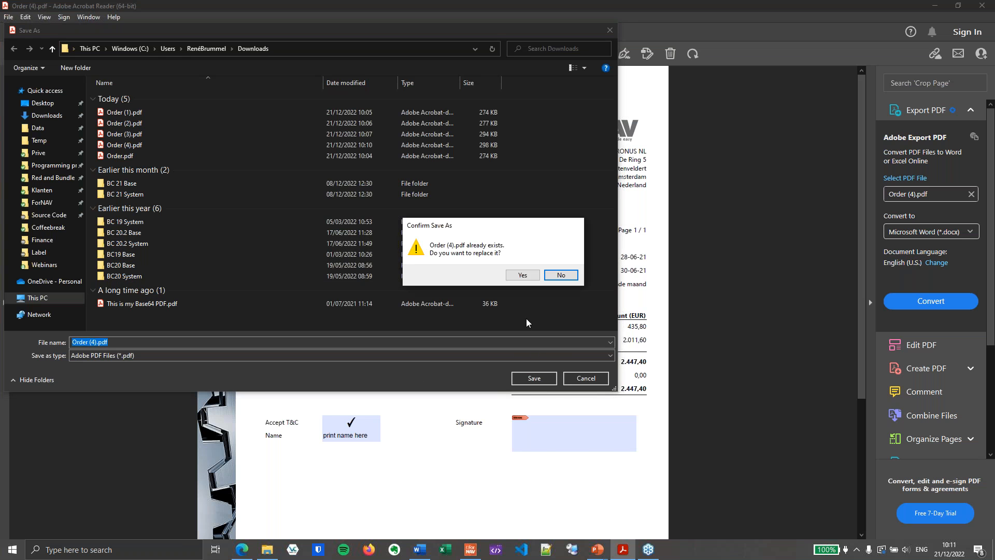
left_click(526, 275)
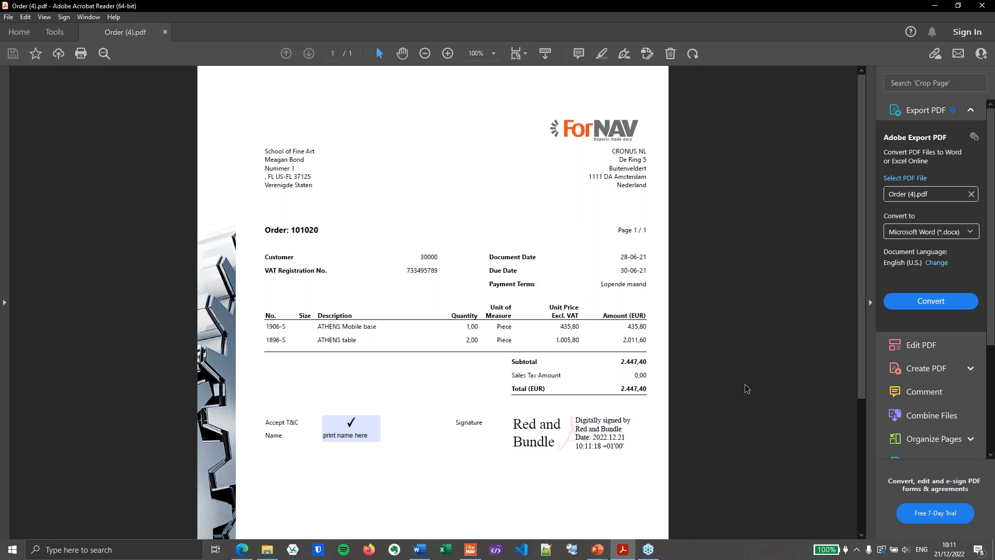
Open the signature properties of the signed field to check the signature's validity and signer details, and close them.
scroll(746, 390, "down", 1)
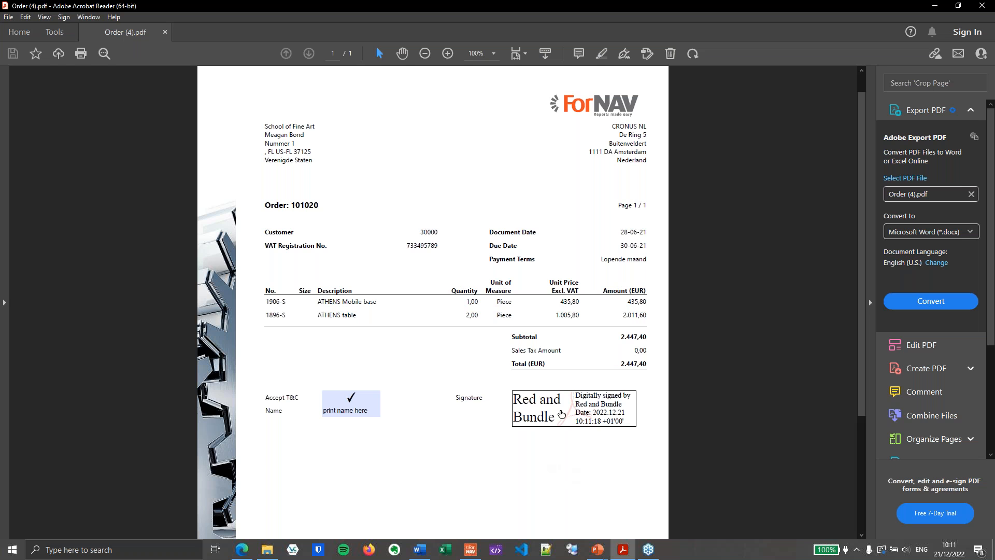
left_click(562, 427)
left_click(527, 315)
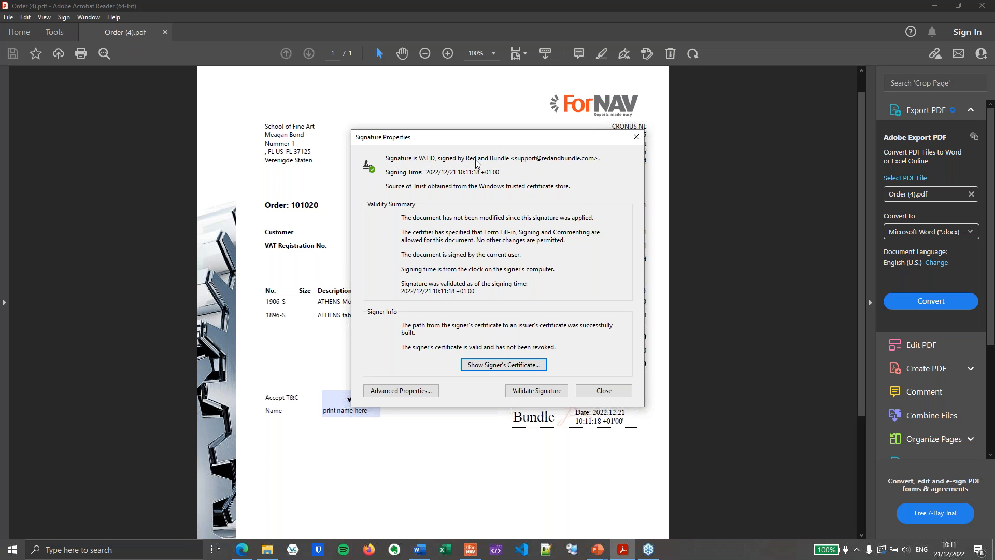
left_click(636, 138)
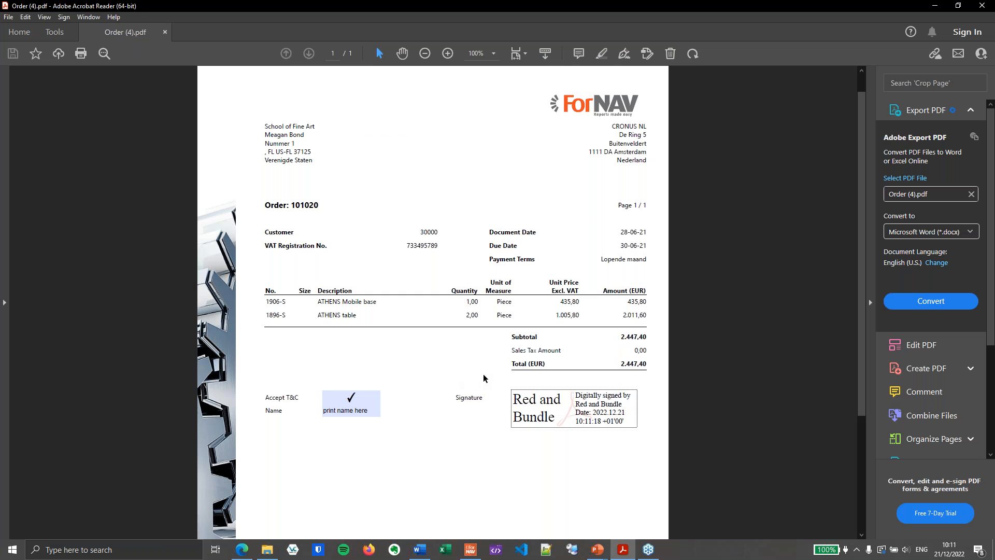